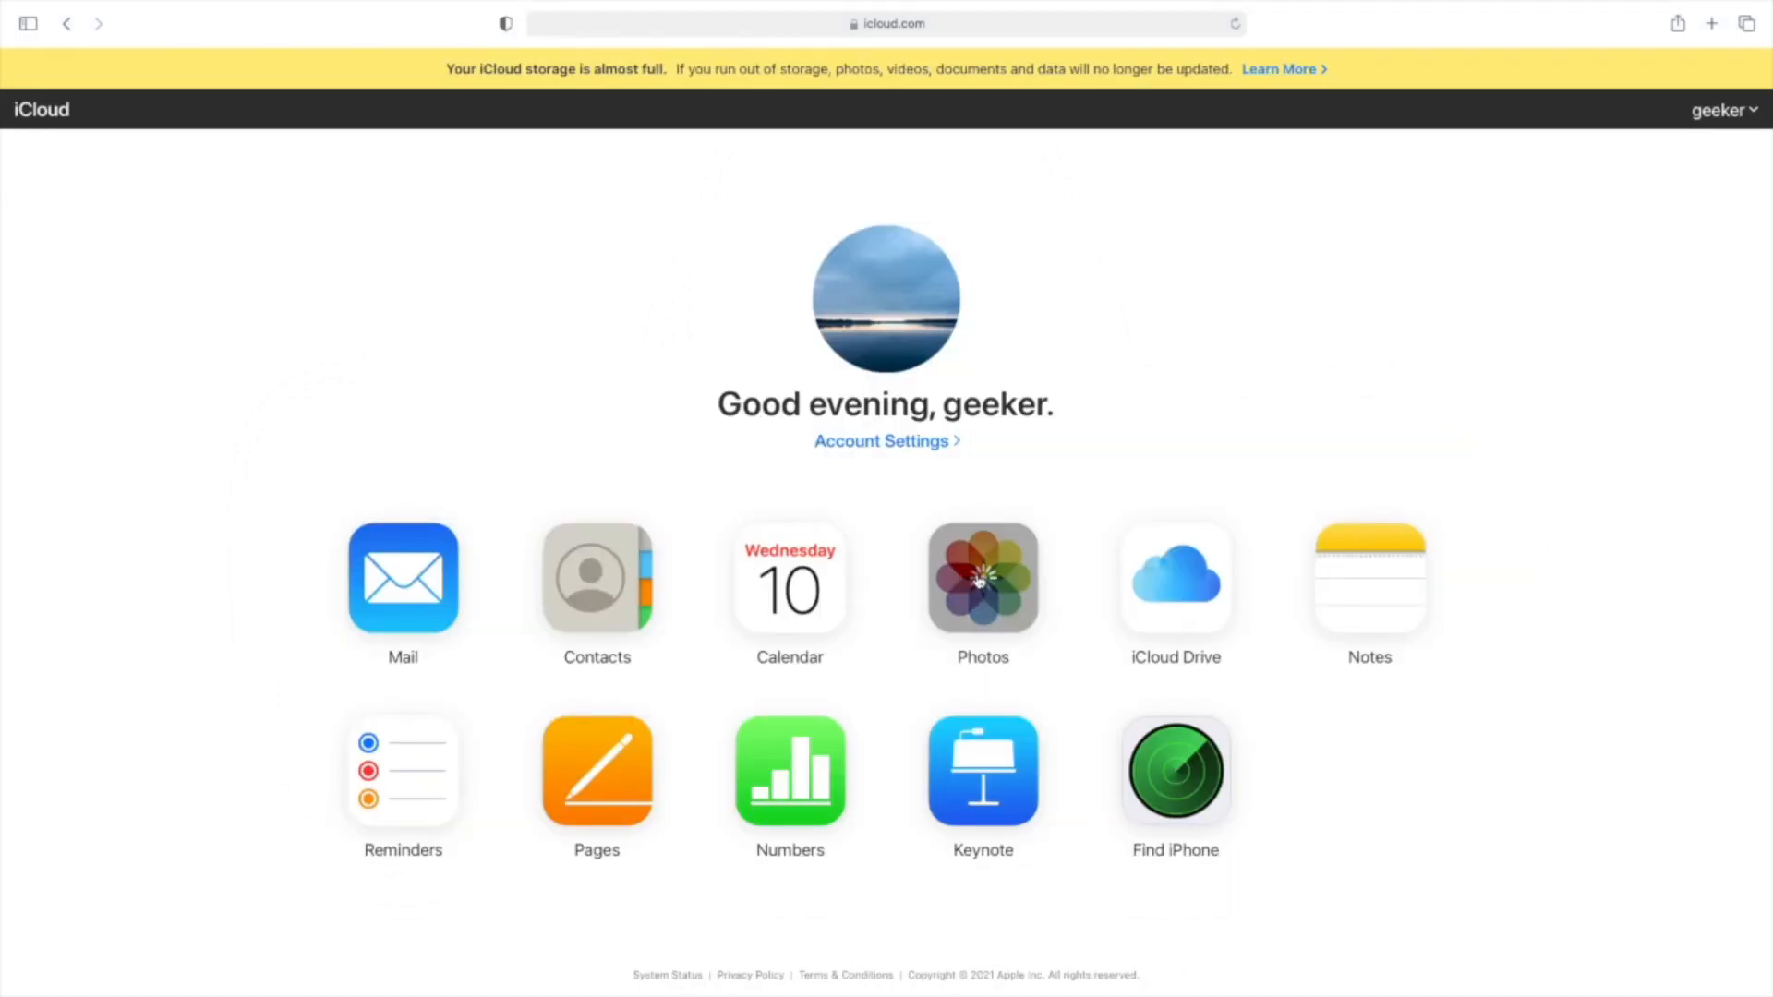
# - Open iCloud Photos' Recently Deleted album and select the turquoise lake photo
pyautogui.click(984, 577)
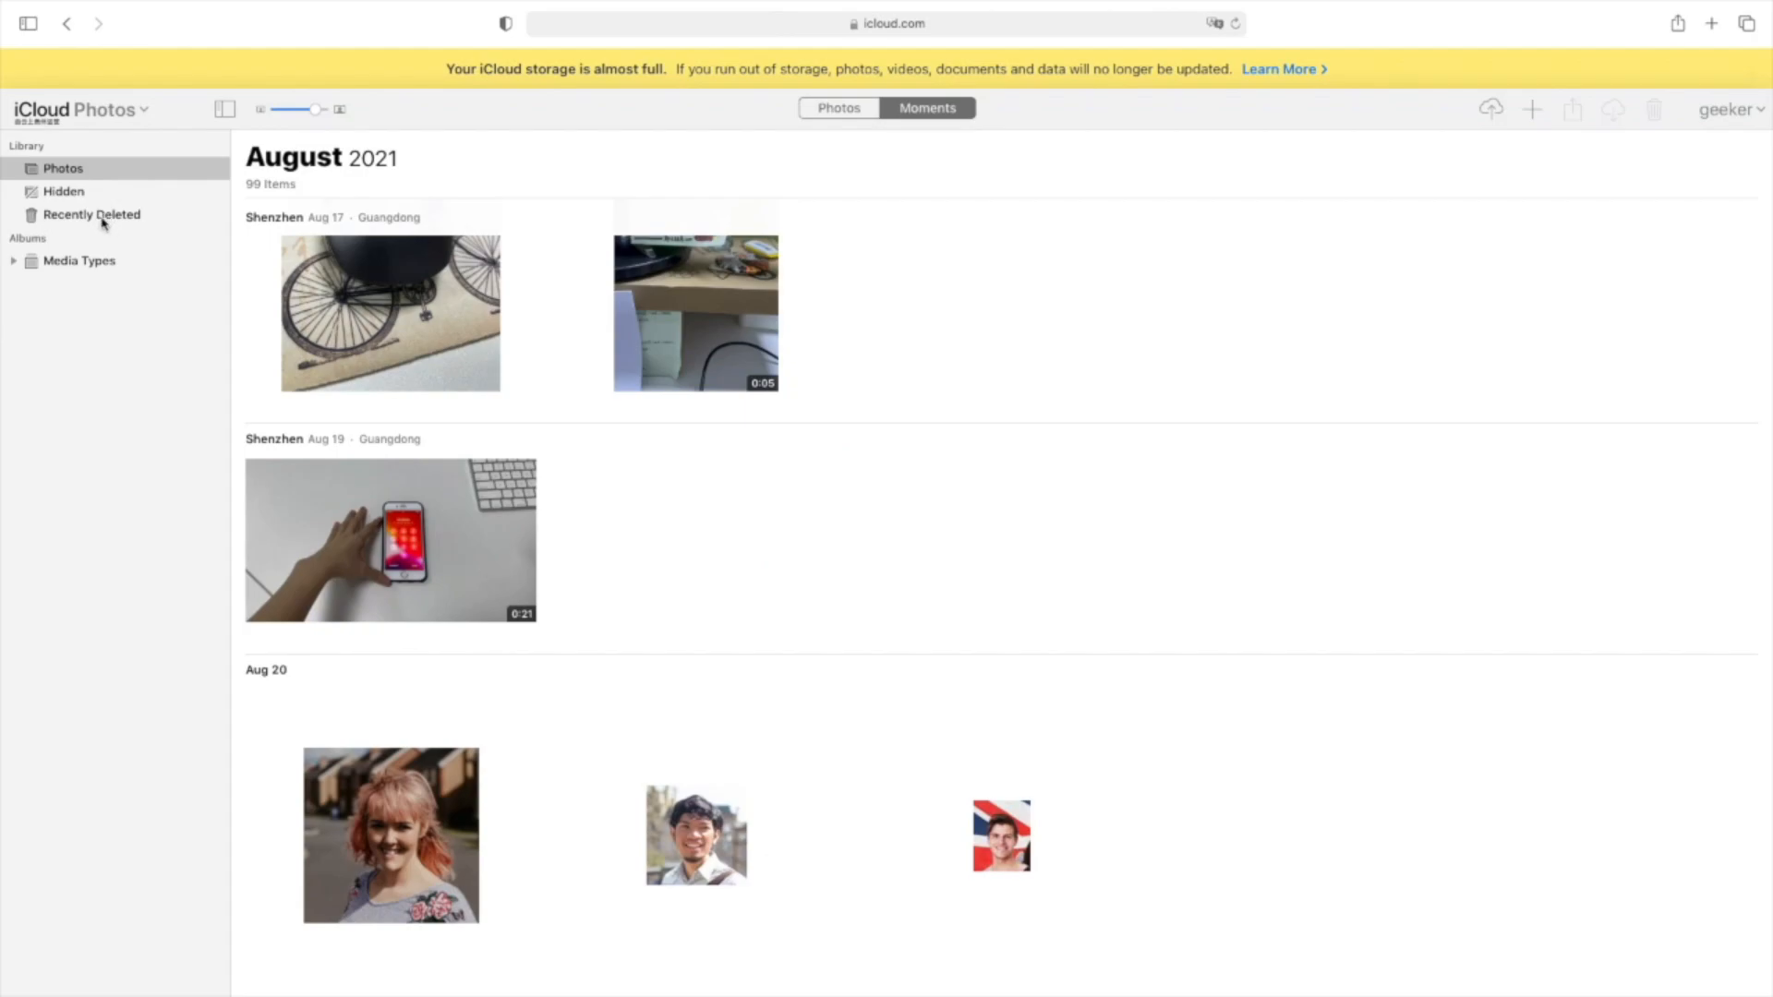
pyautogui.click(103, 220)
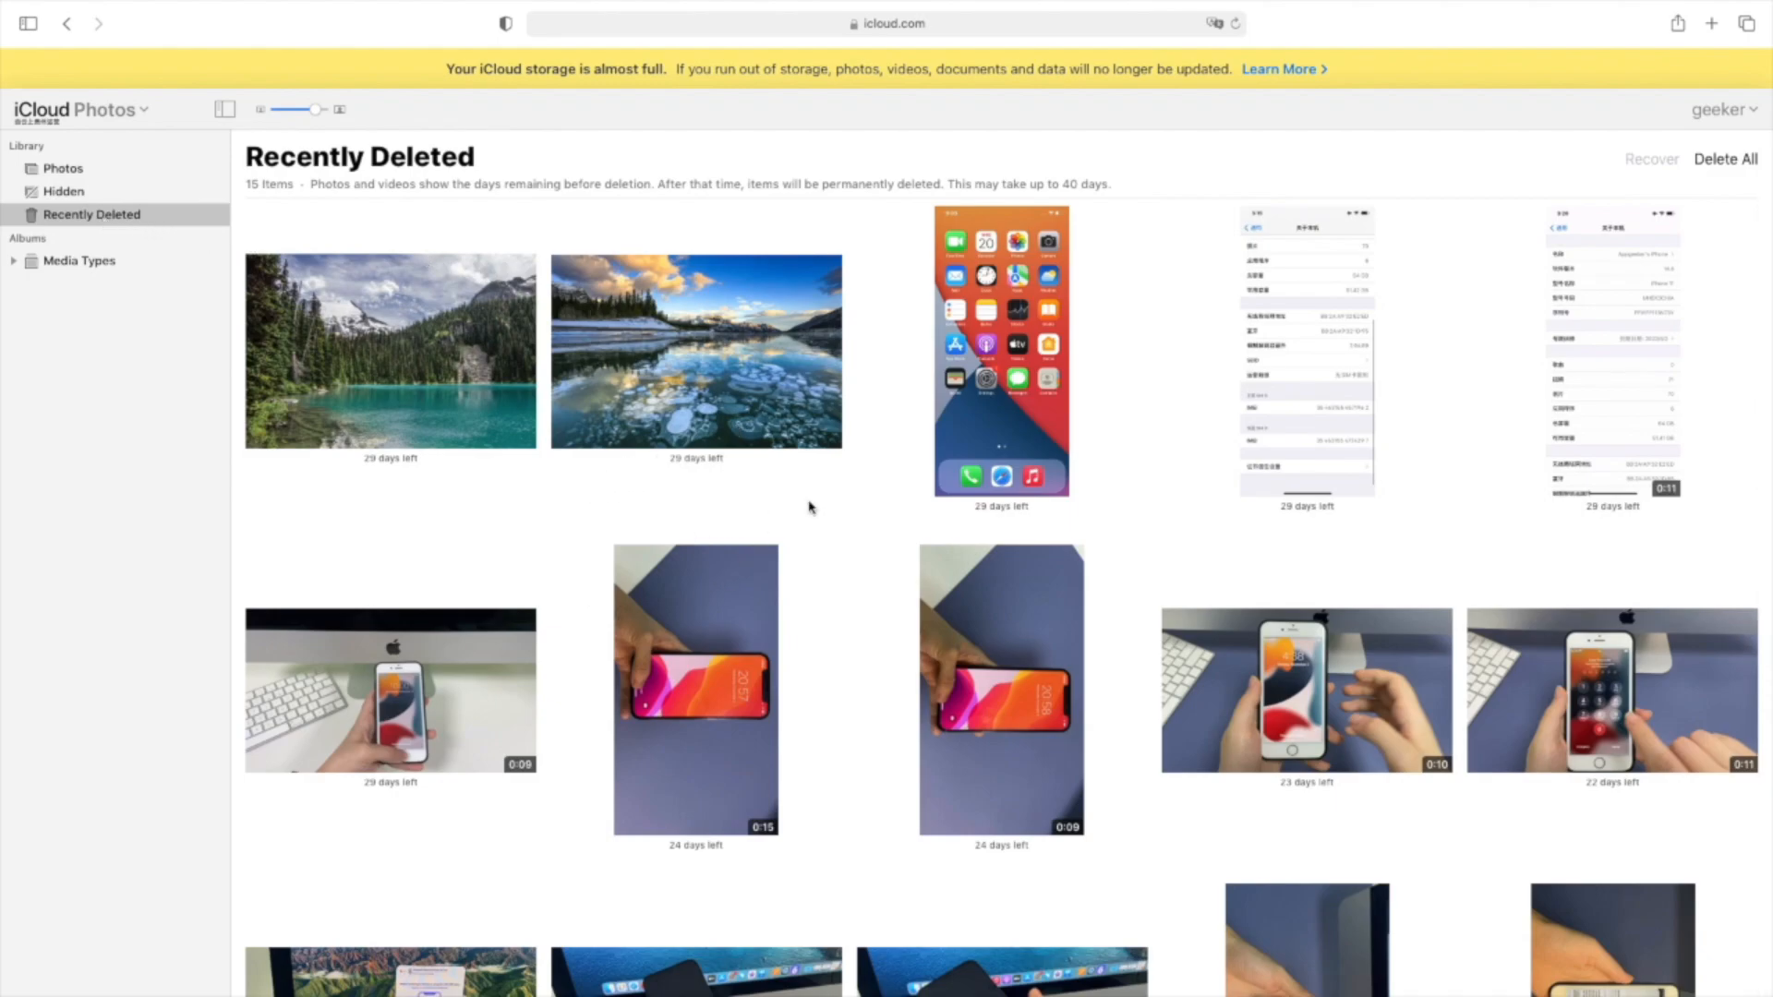
pyautogui.click(446, 328)
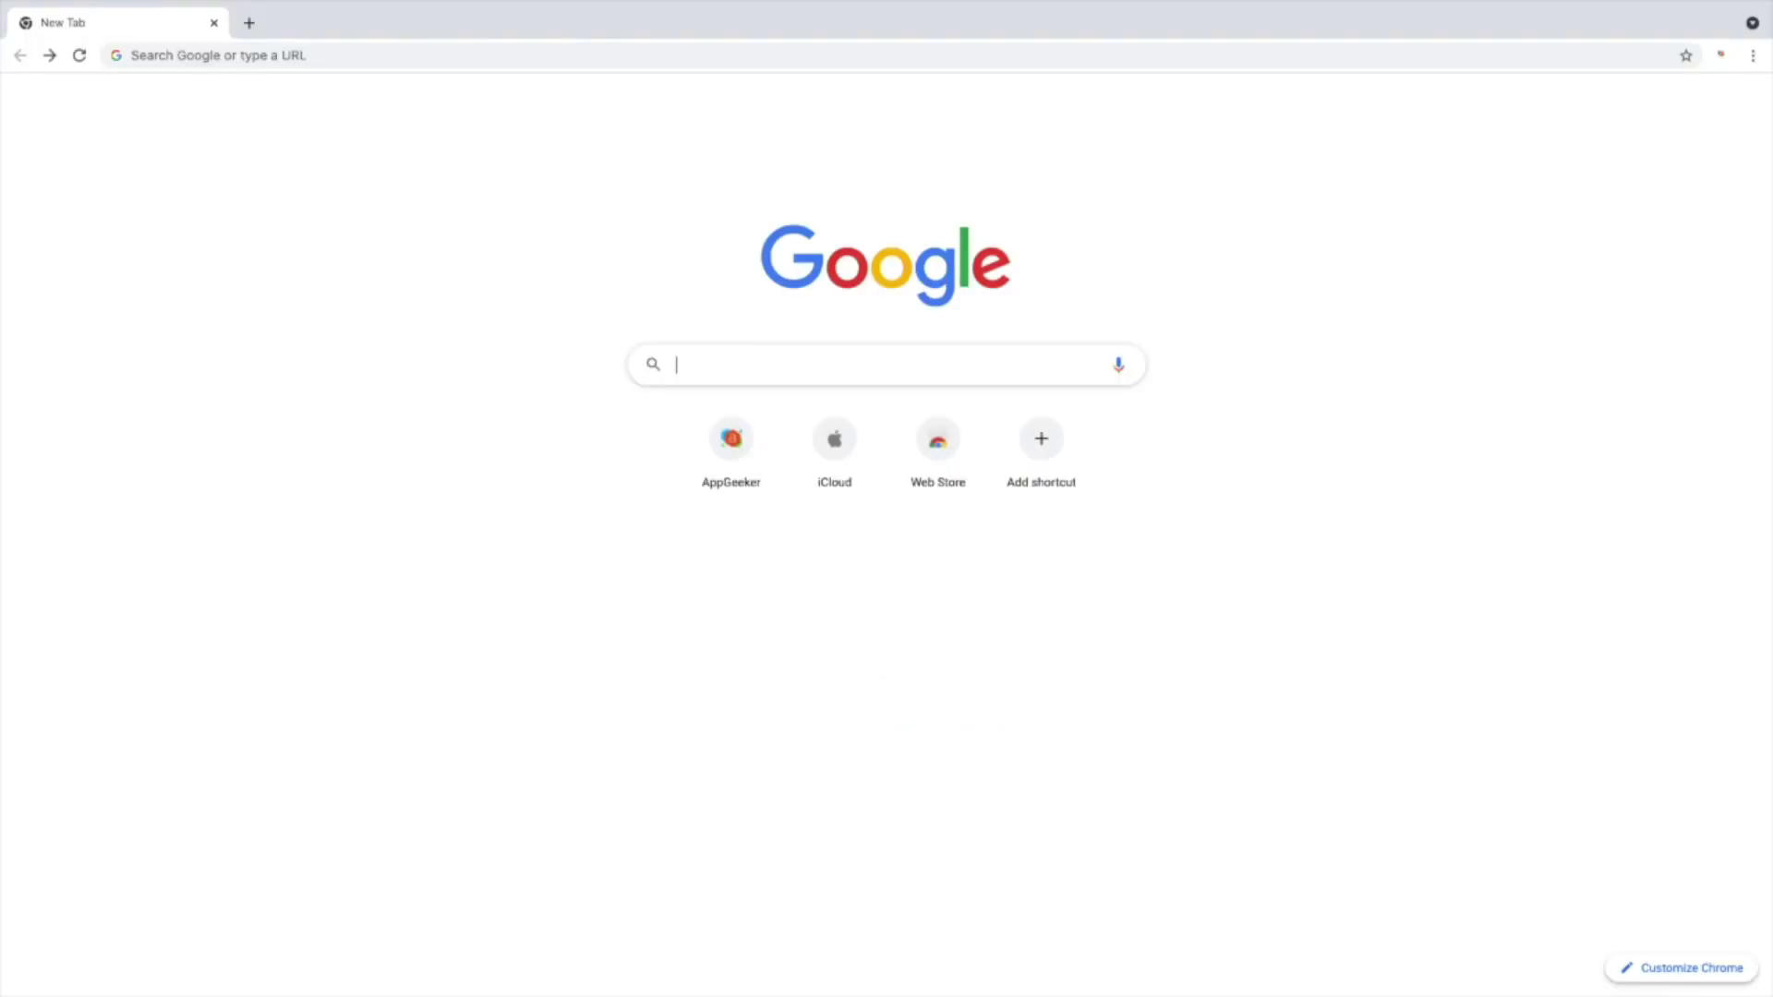
pyautogui.write('app')
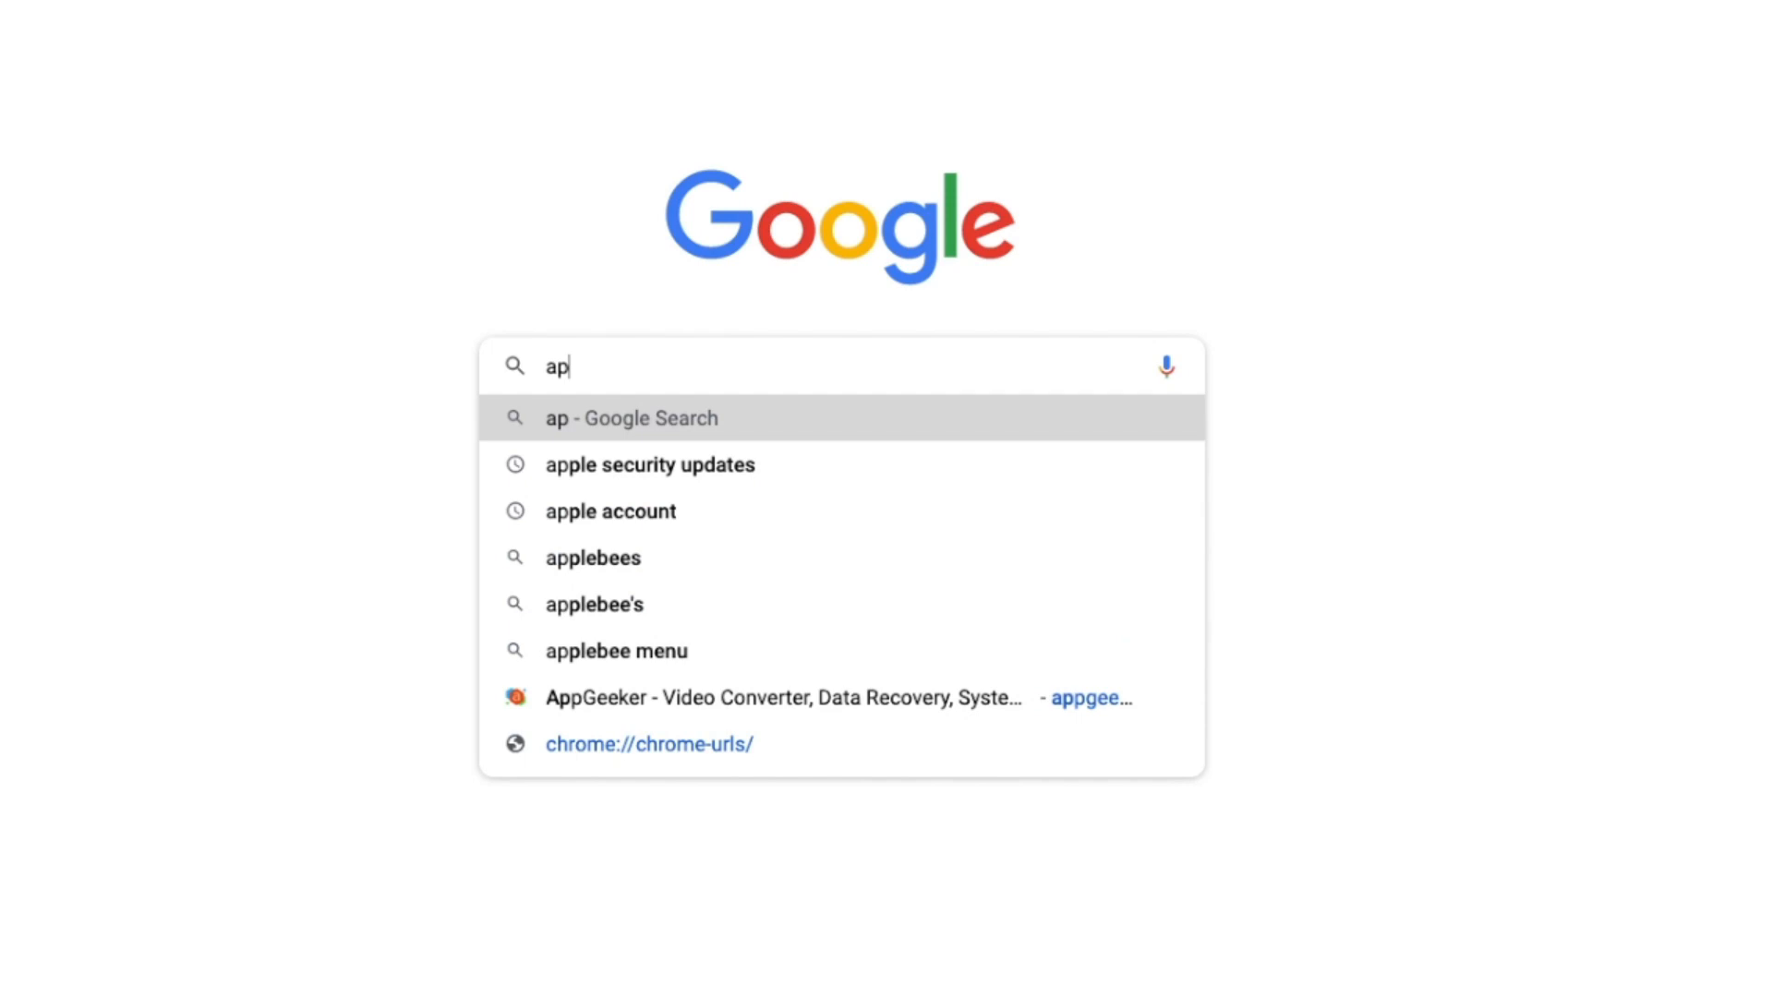
pyautogui.write('geeker')
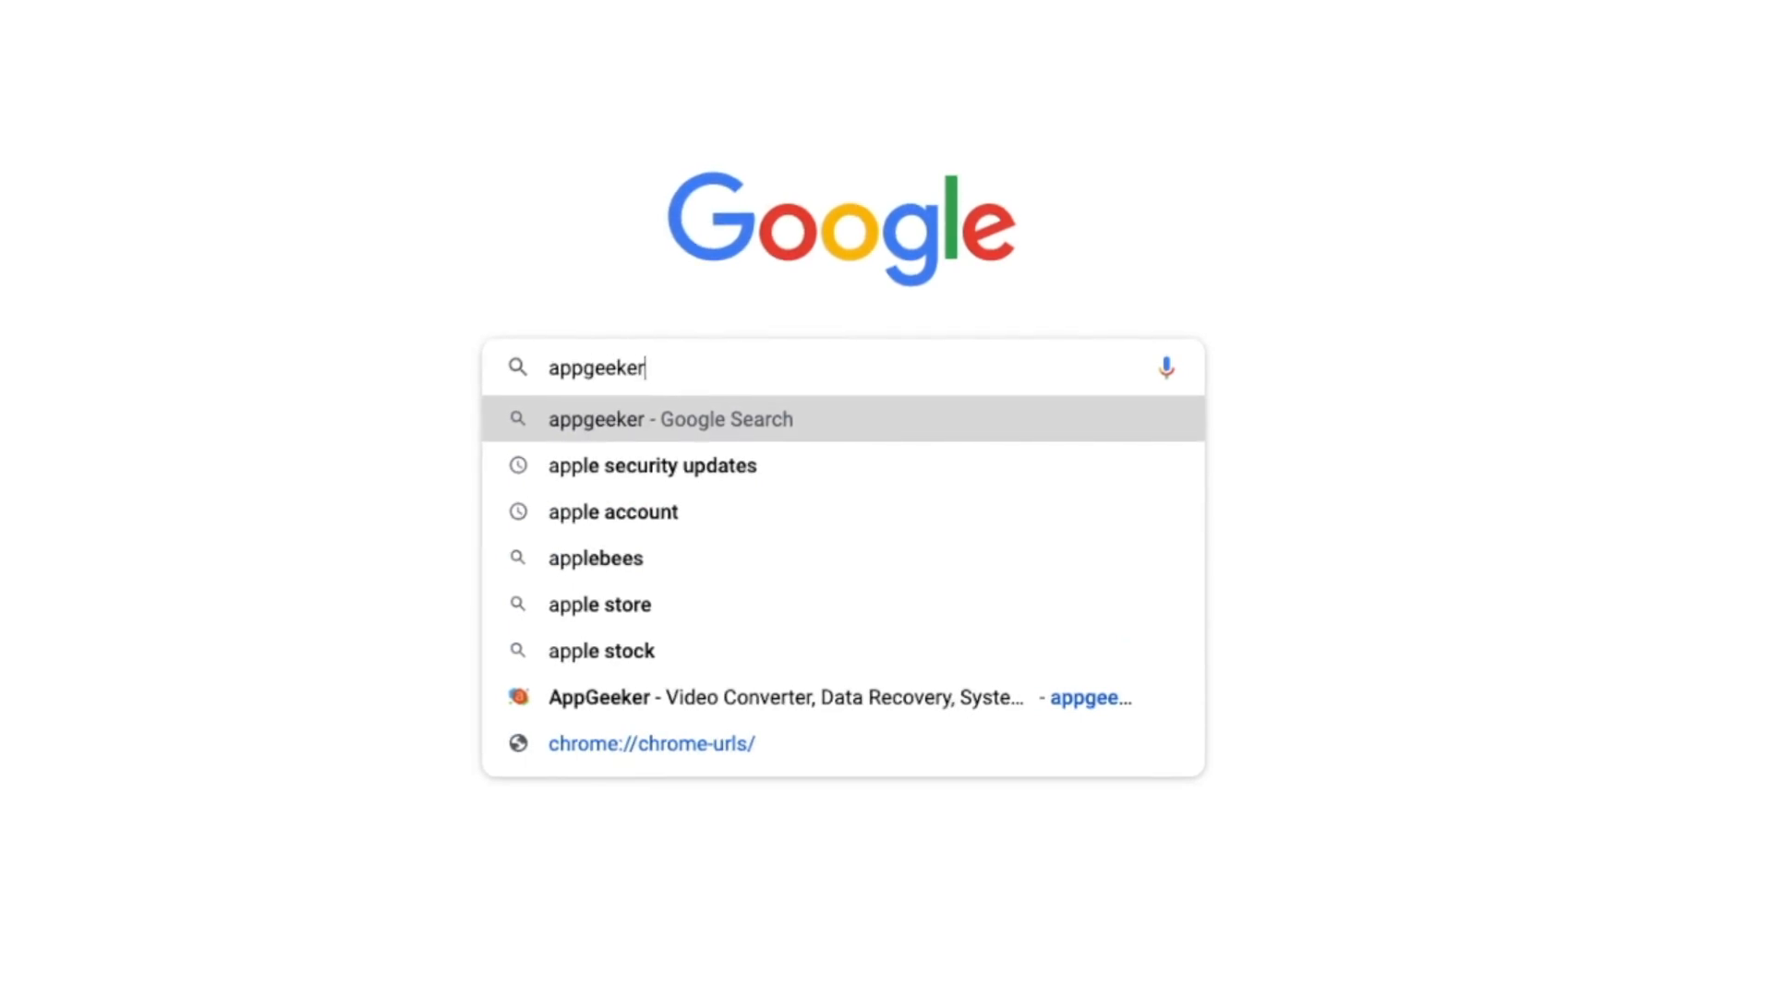
pyautogui.write('.com')
# - Load appgeeker.com and go to its iOS Data Recovery for Mac product page
pyautogui.press('Return')
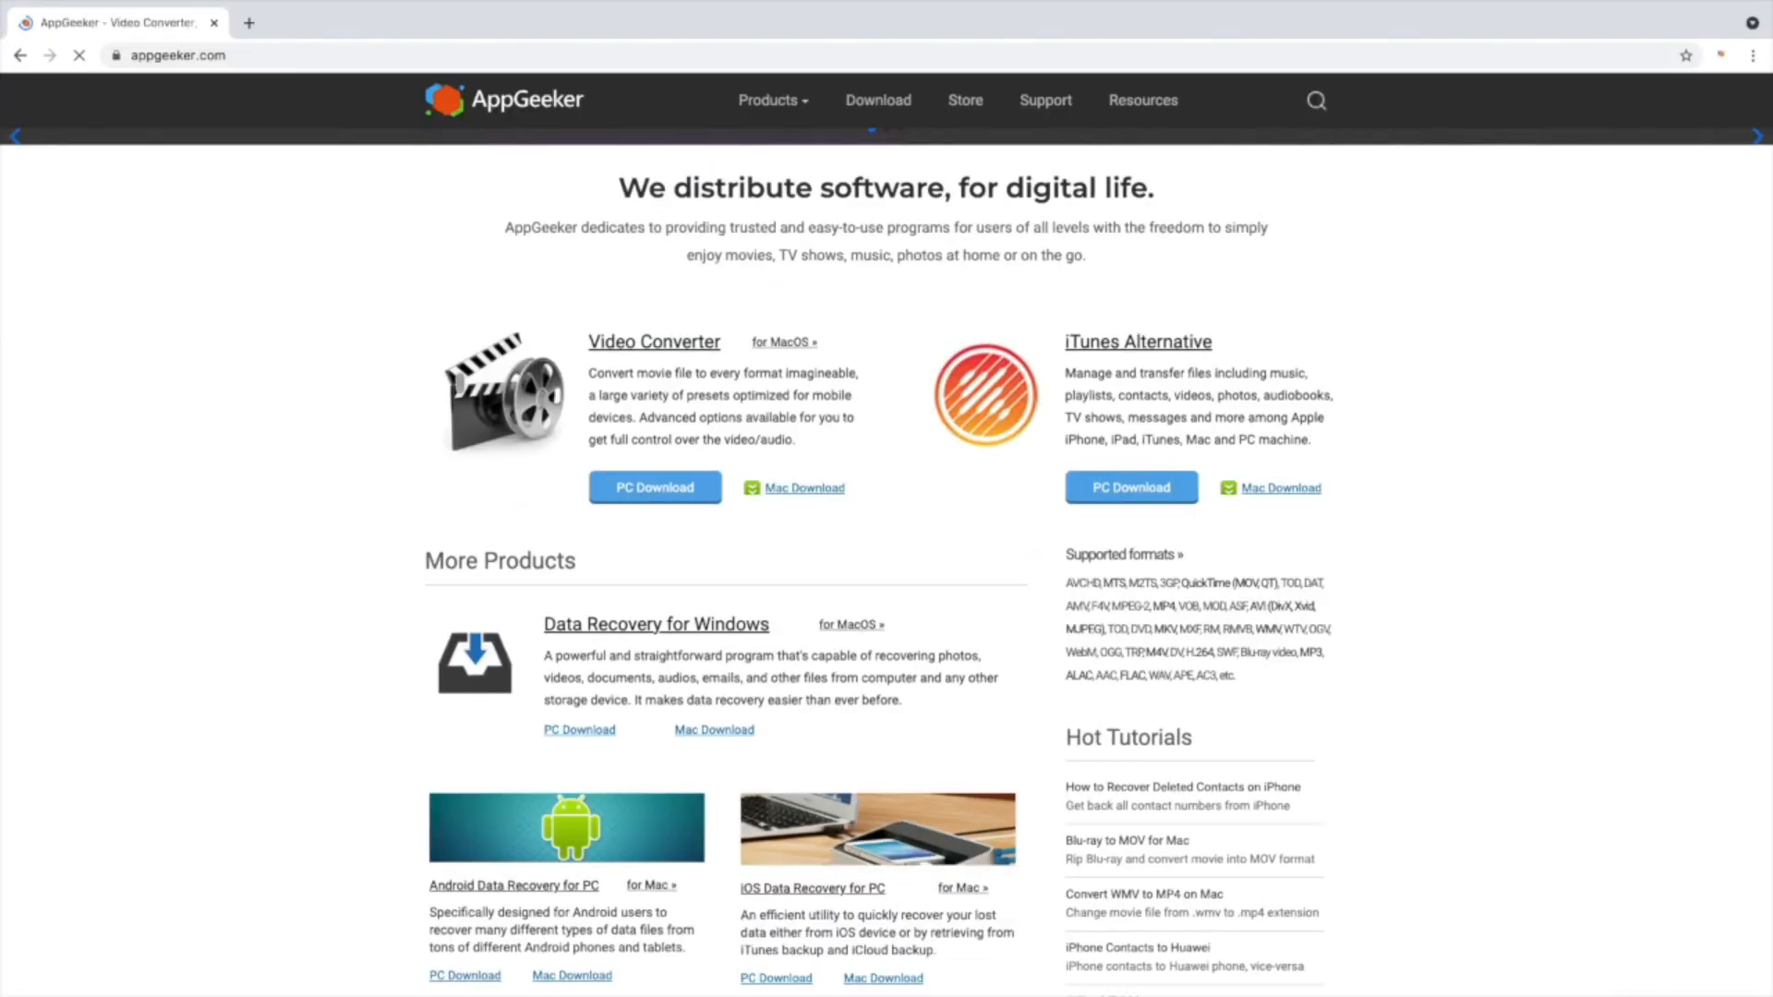
pyautogui.moveTo(769, 100)
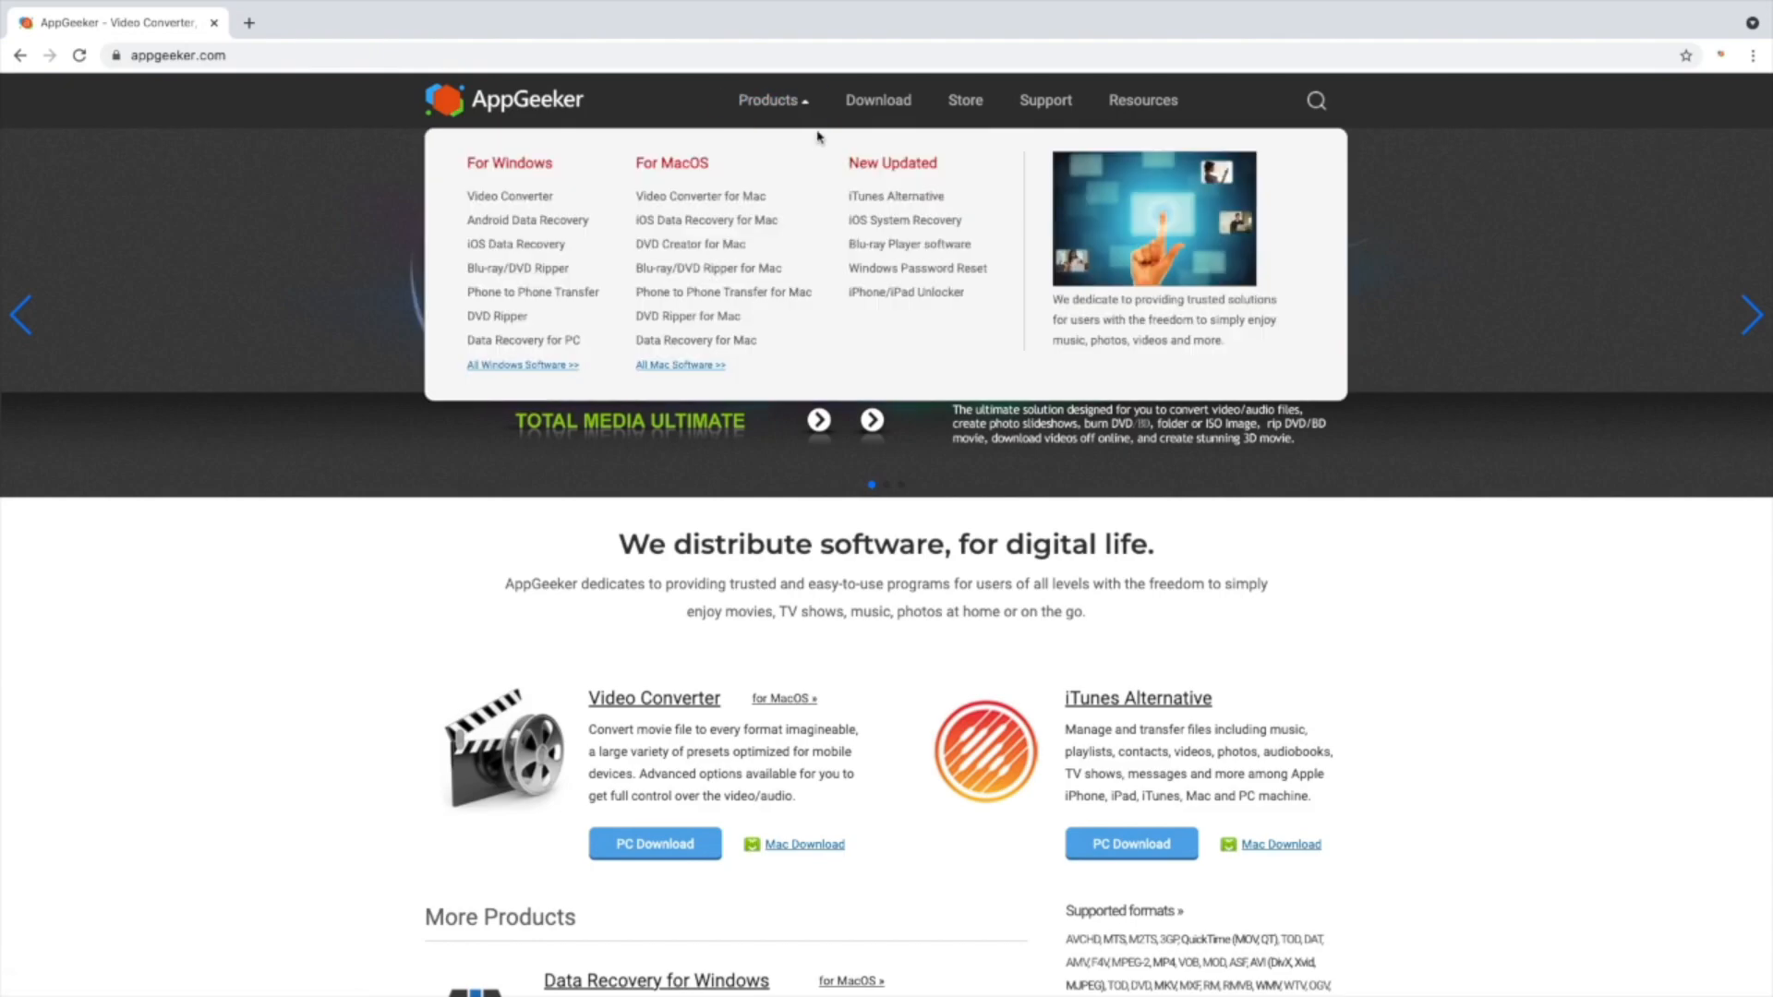
pyautogui.click(718, 224)
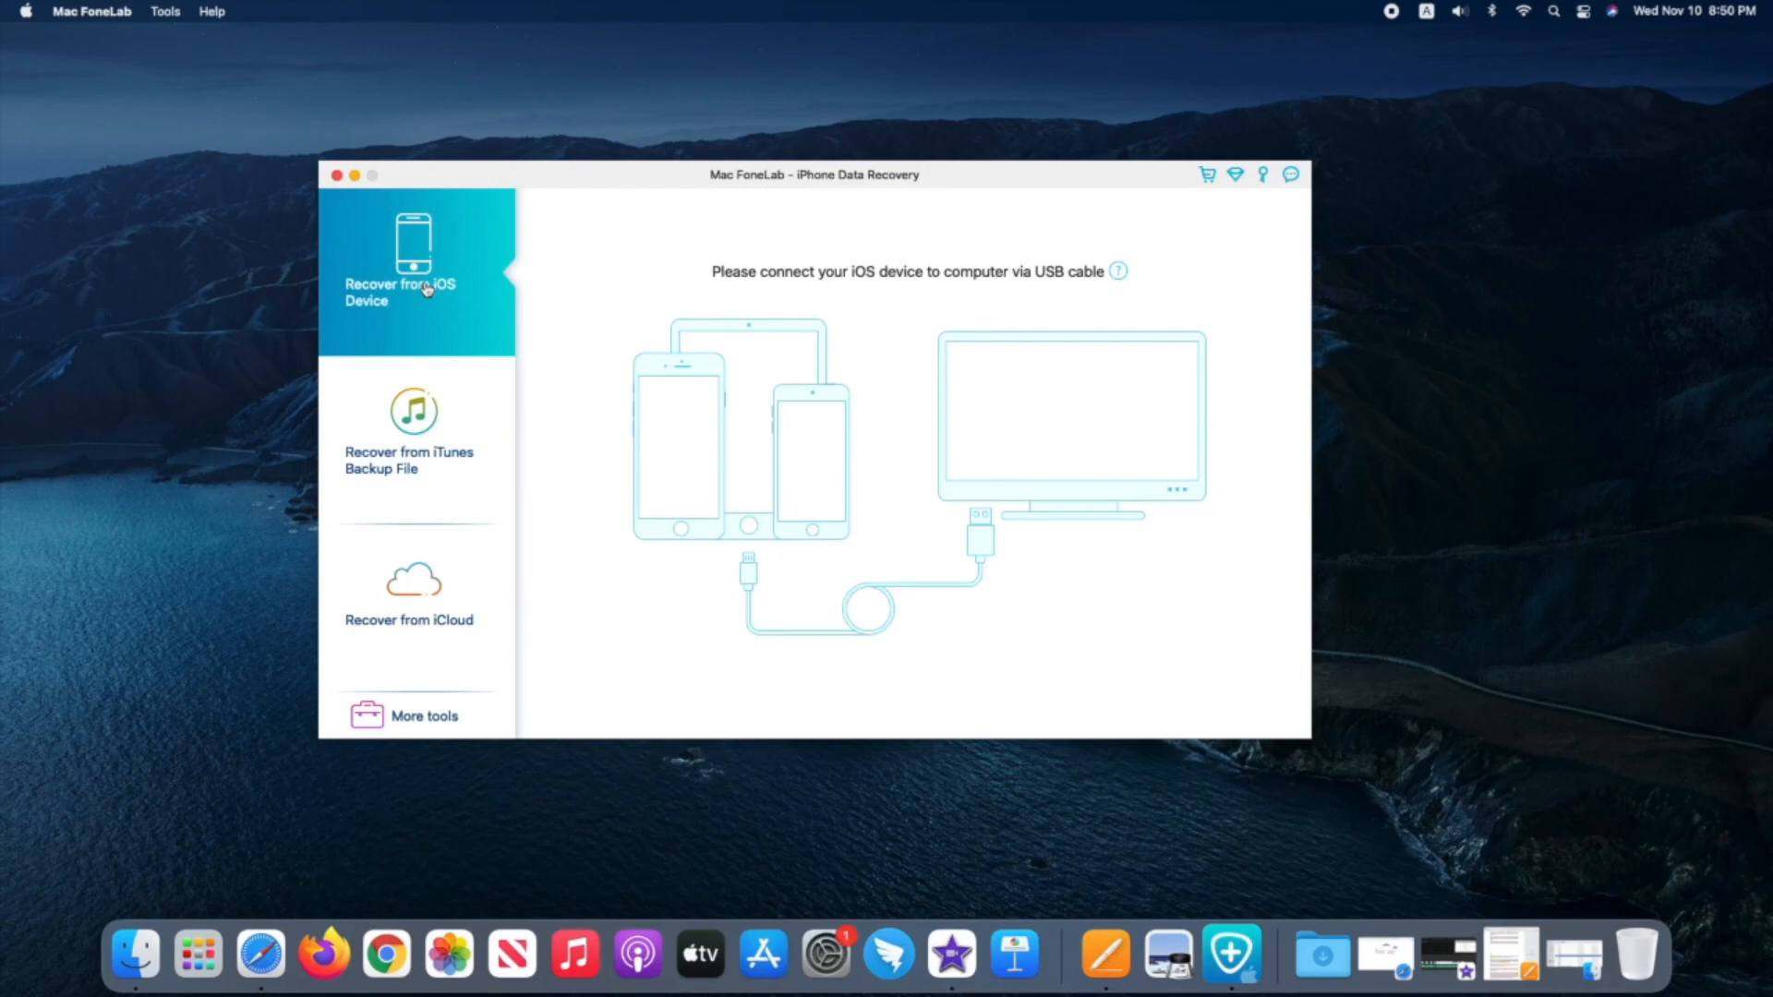
# - Choose Recover from iCloud and approve the new-device sign-in verification code
pyautogui.click(419, 441)
pyautogui.click(430, 581)
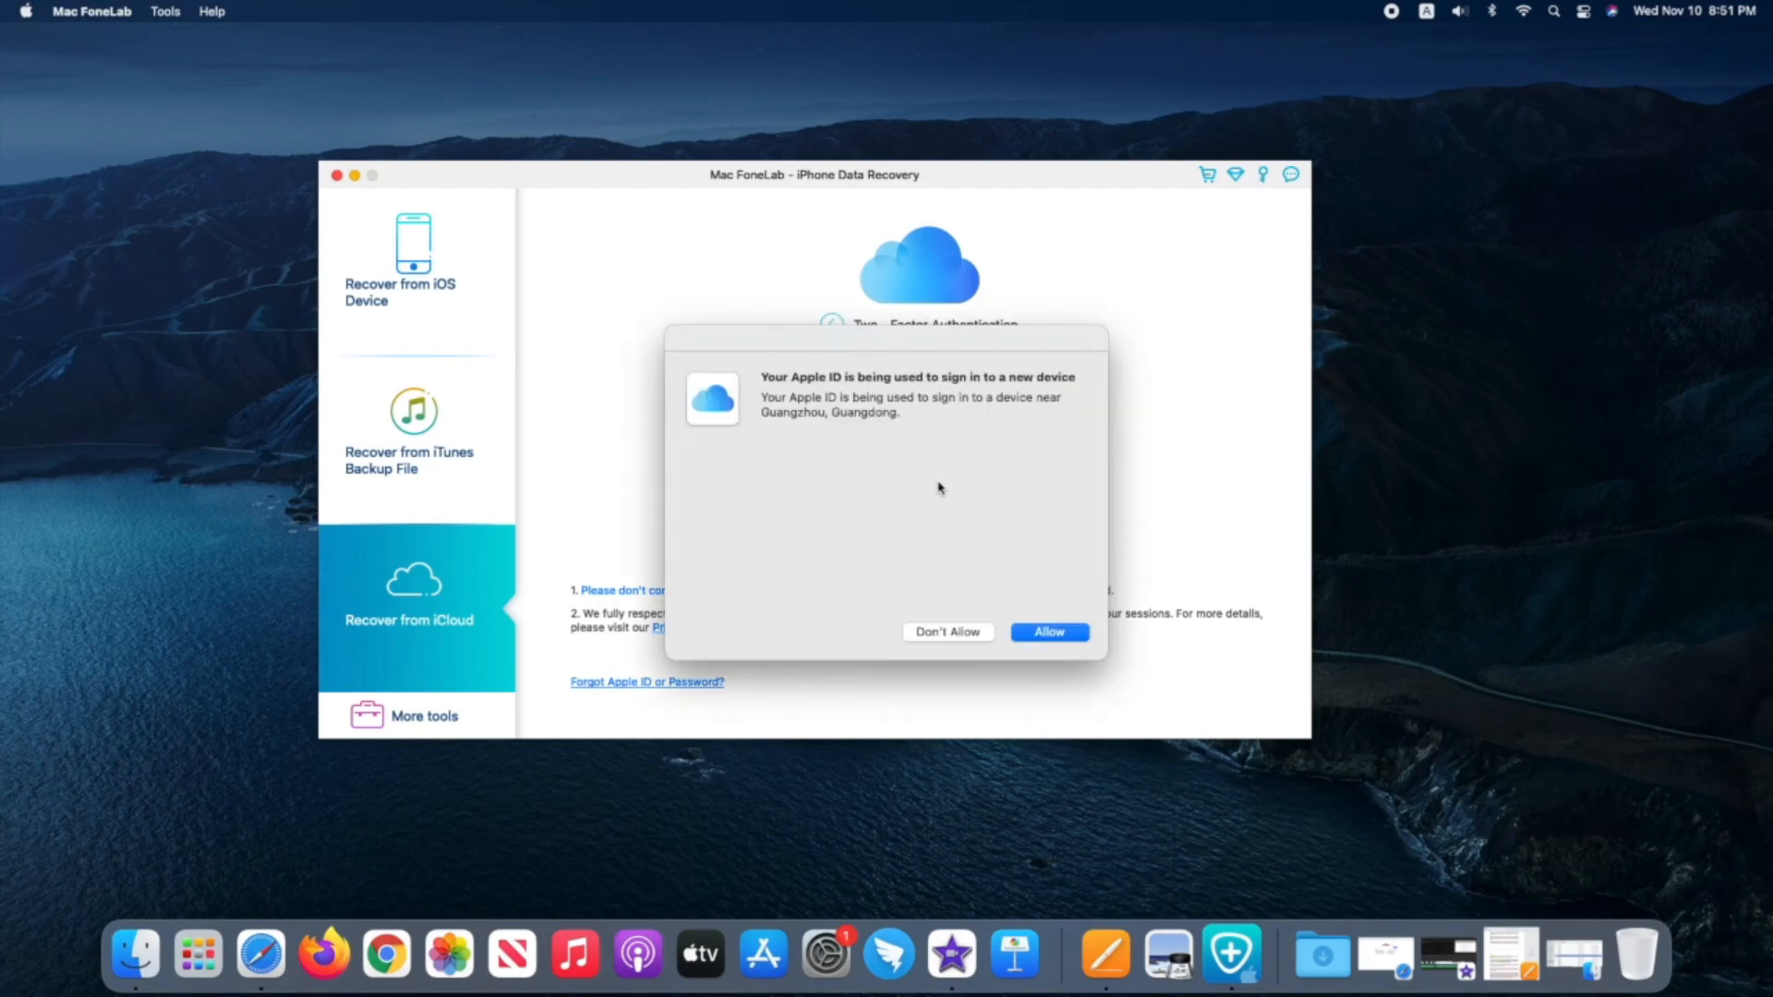
pyautogui.click(1048, 634)
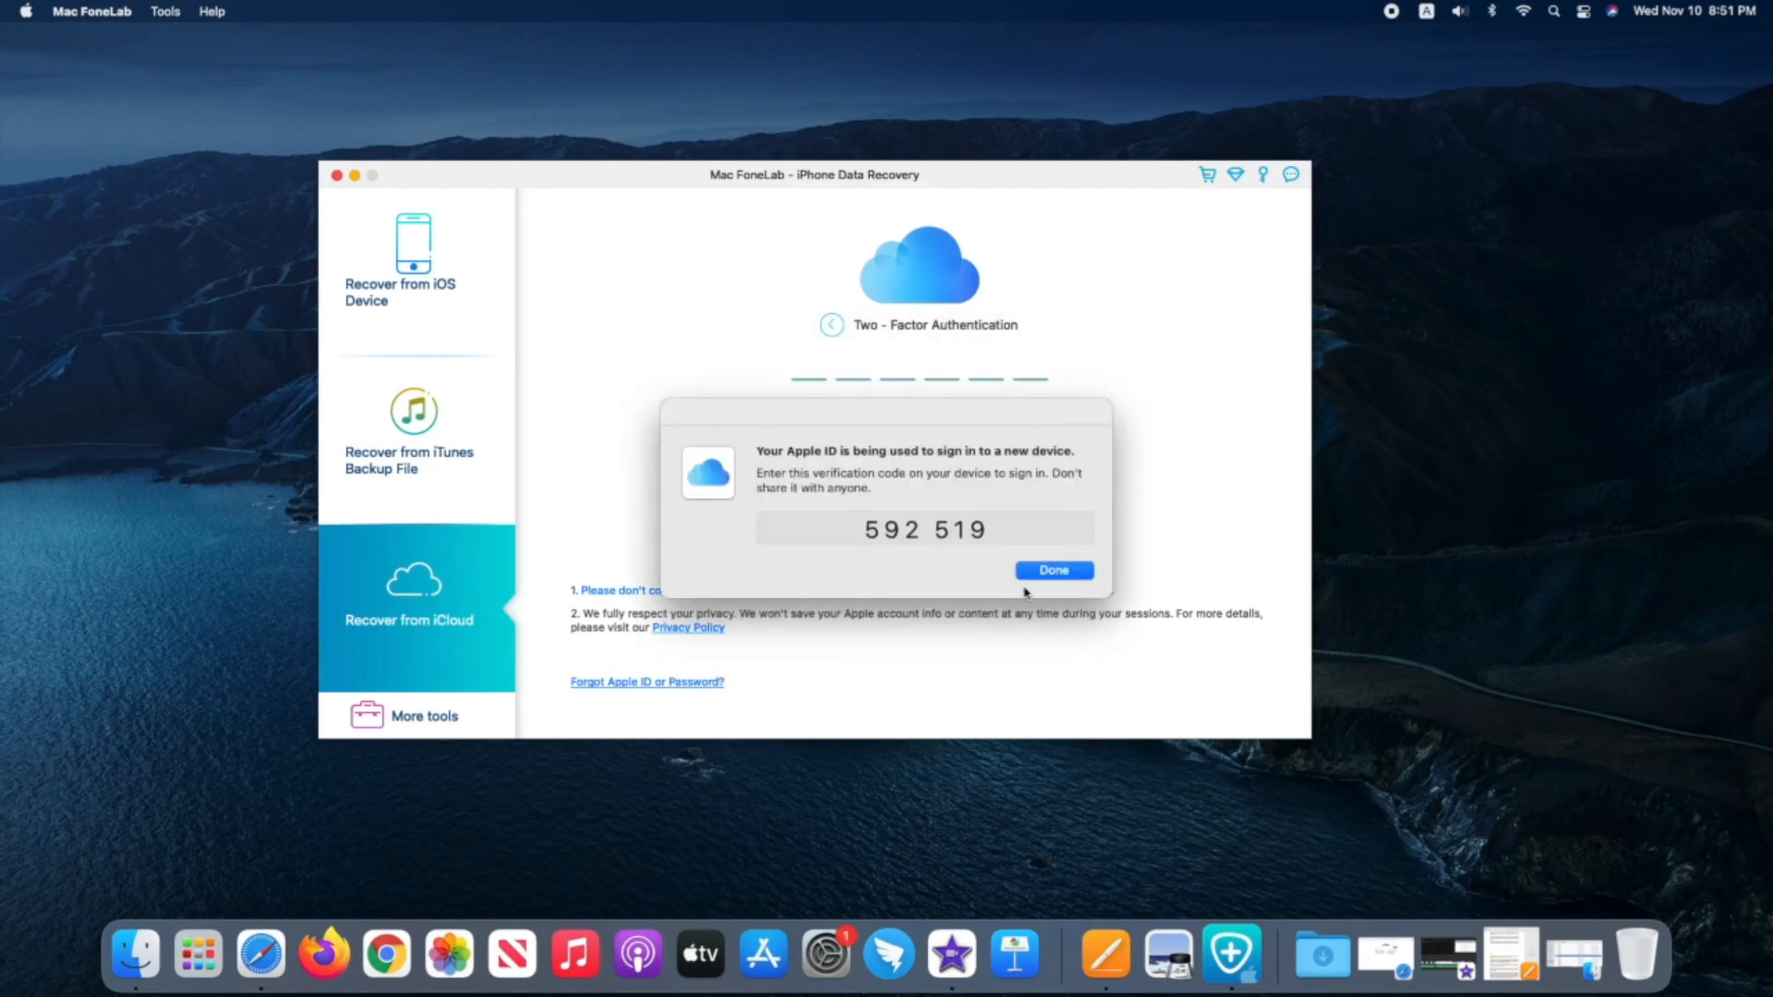
pyautogui.click(1061, 574)
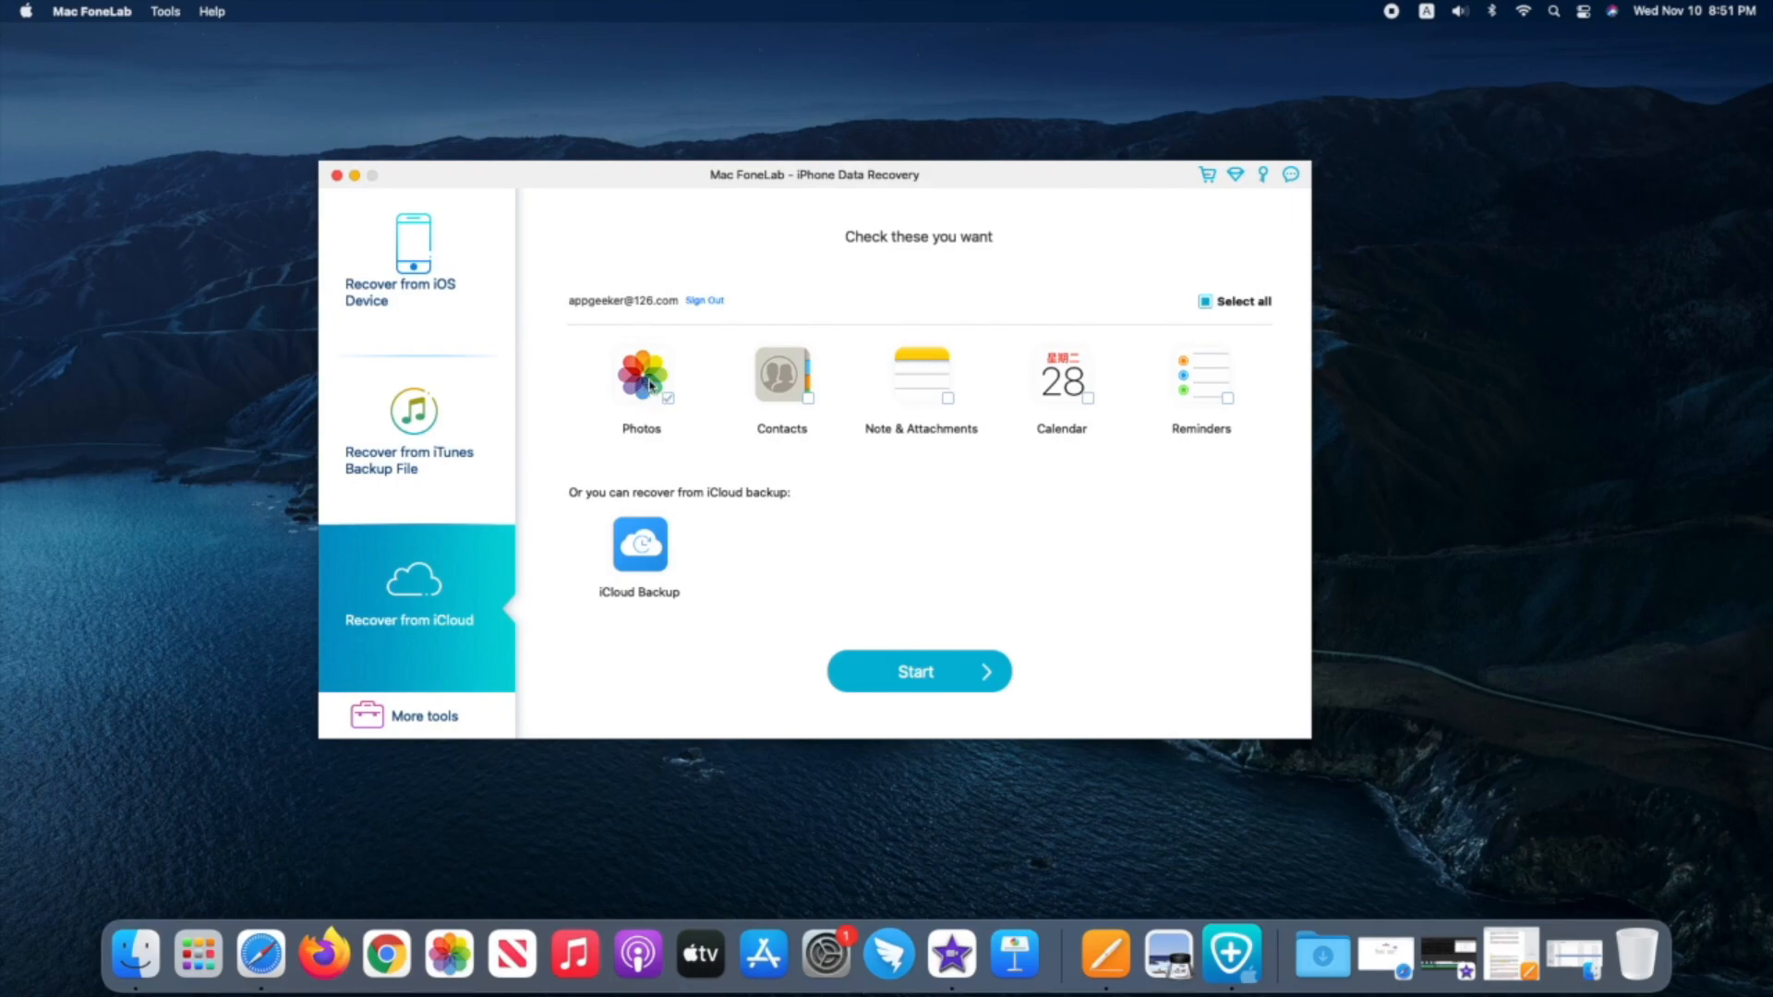
# - Scan Photos, then preview the home screen screenshot, mountain lake and frozen lake photos full size
pyautogui.click(931, 668)
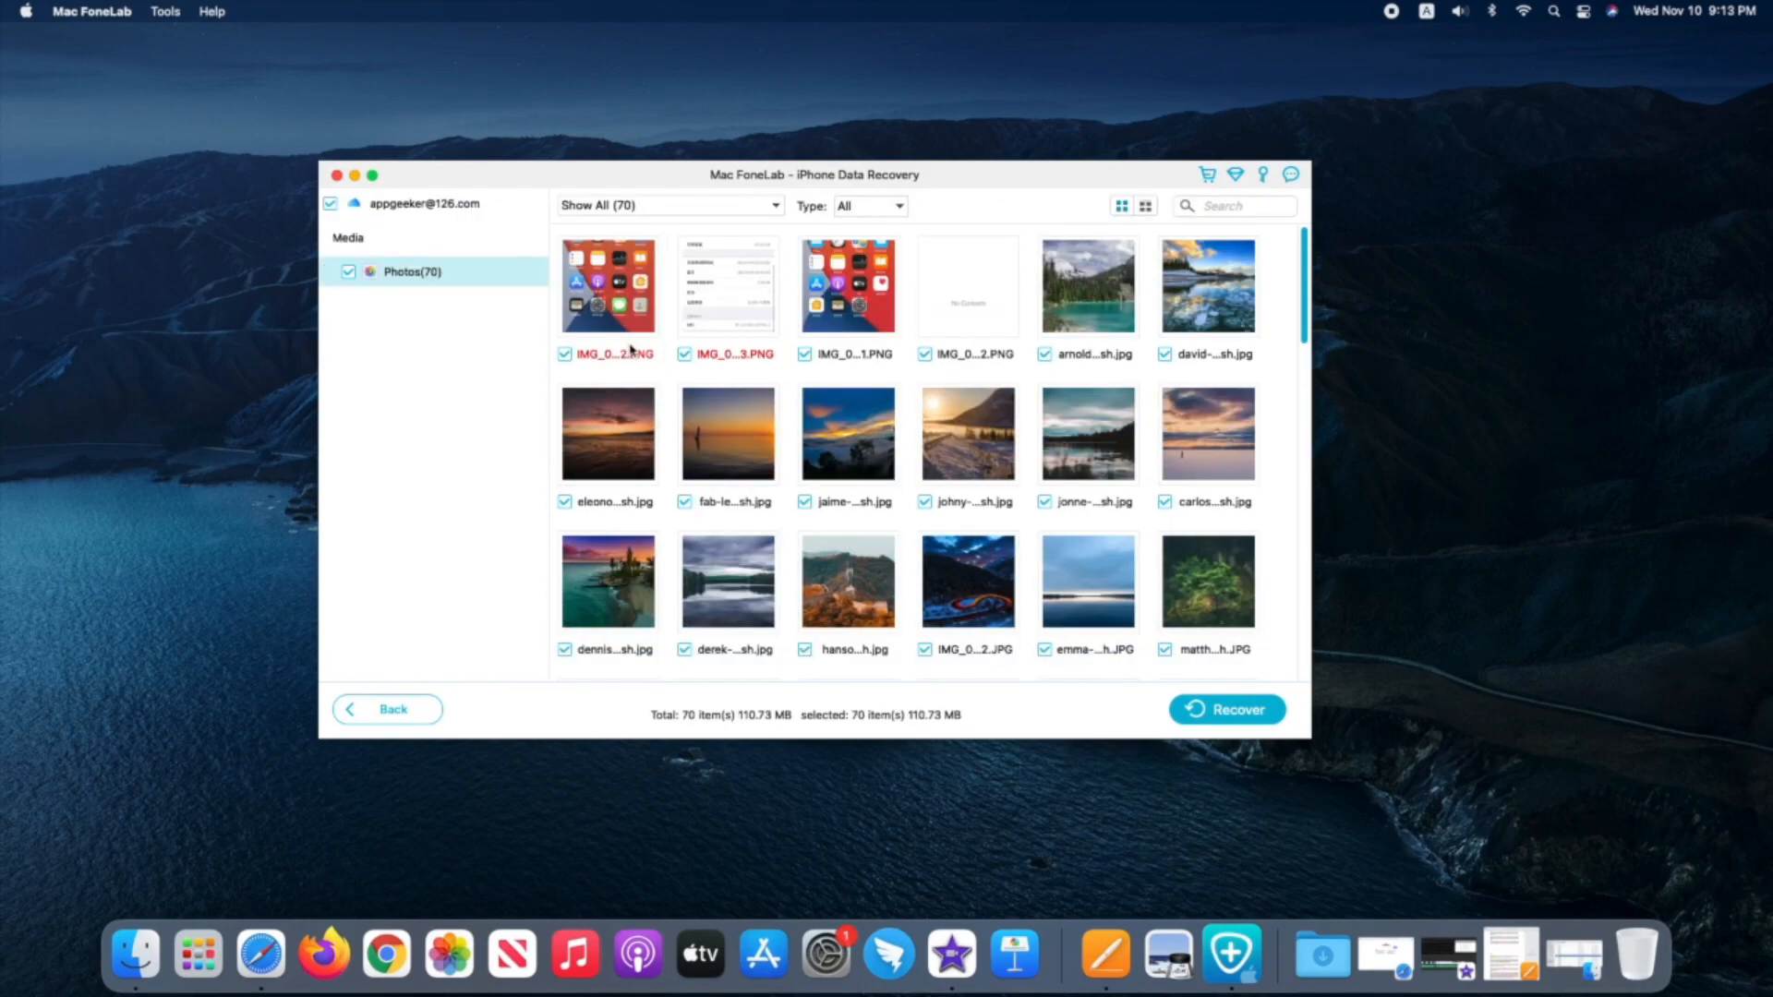
pyautogui.doubleClick(626, 298)
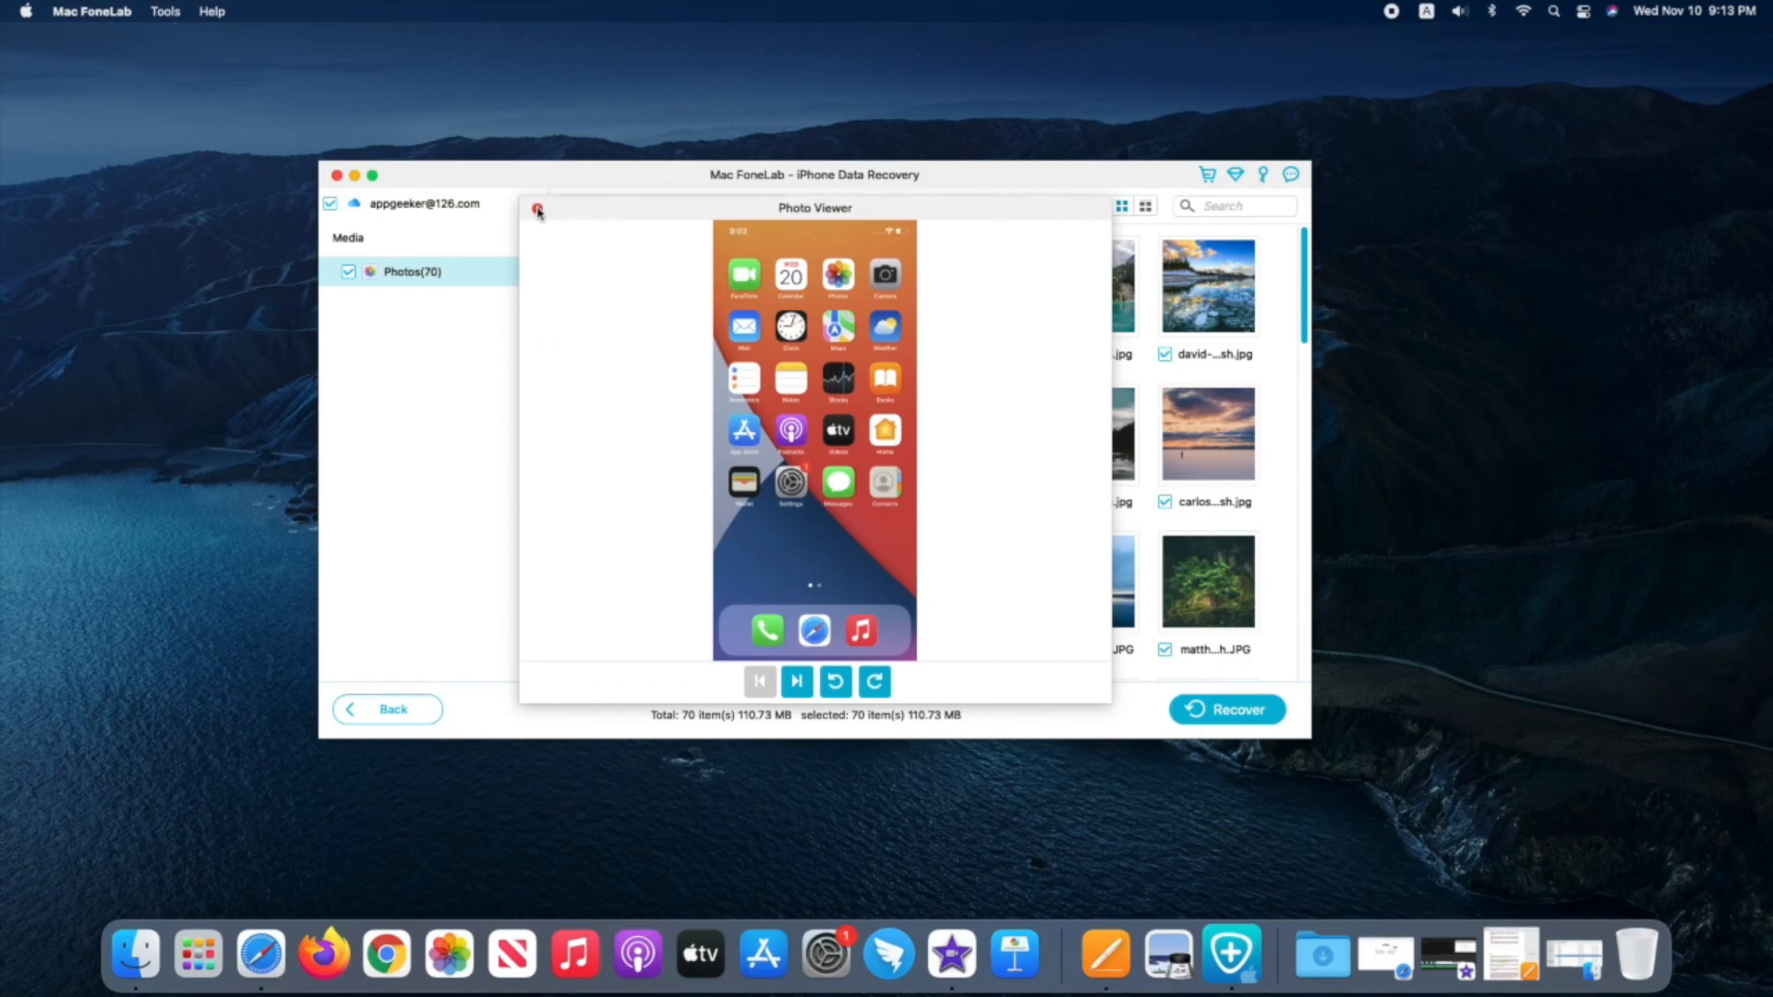
pyautogui.click(537, 210)
pyautogui.doubleClick(668, 325)
pyautogui.click(539, 210)
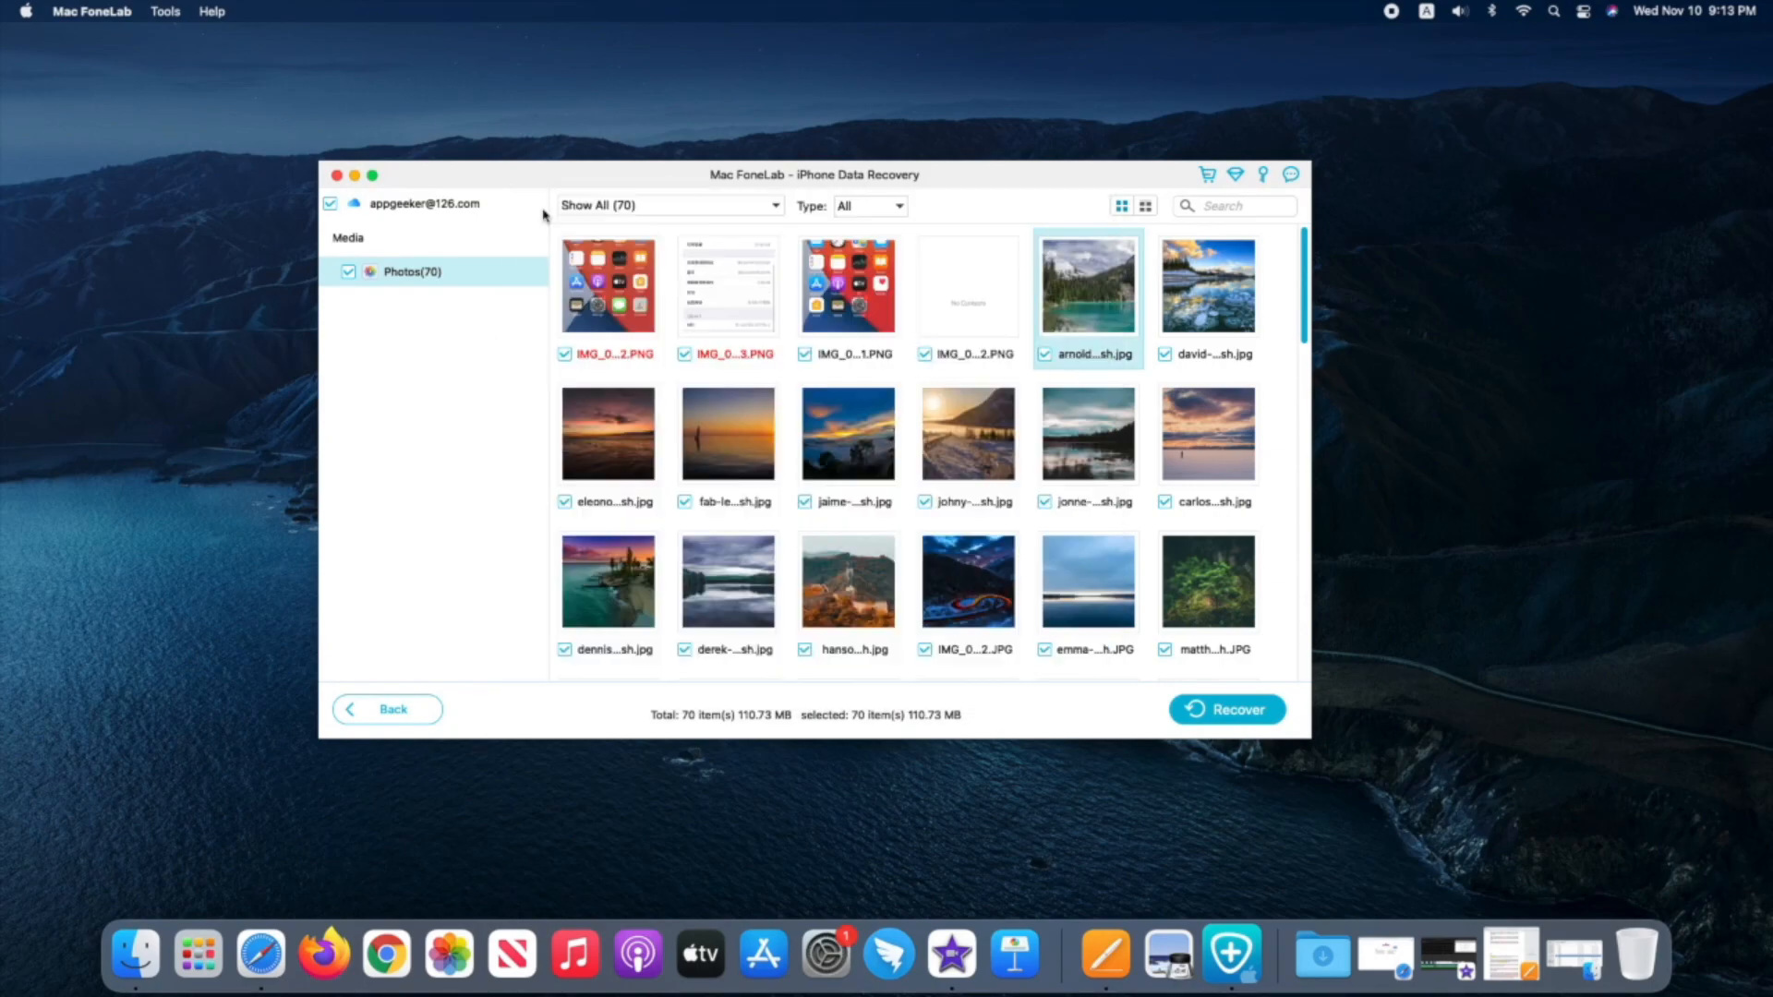
pyautogui.doubleClick(573, 251)
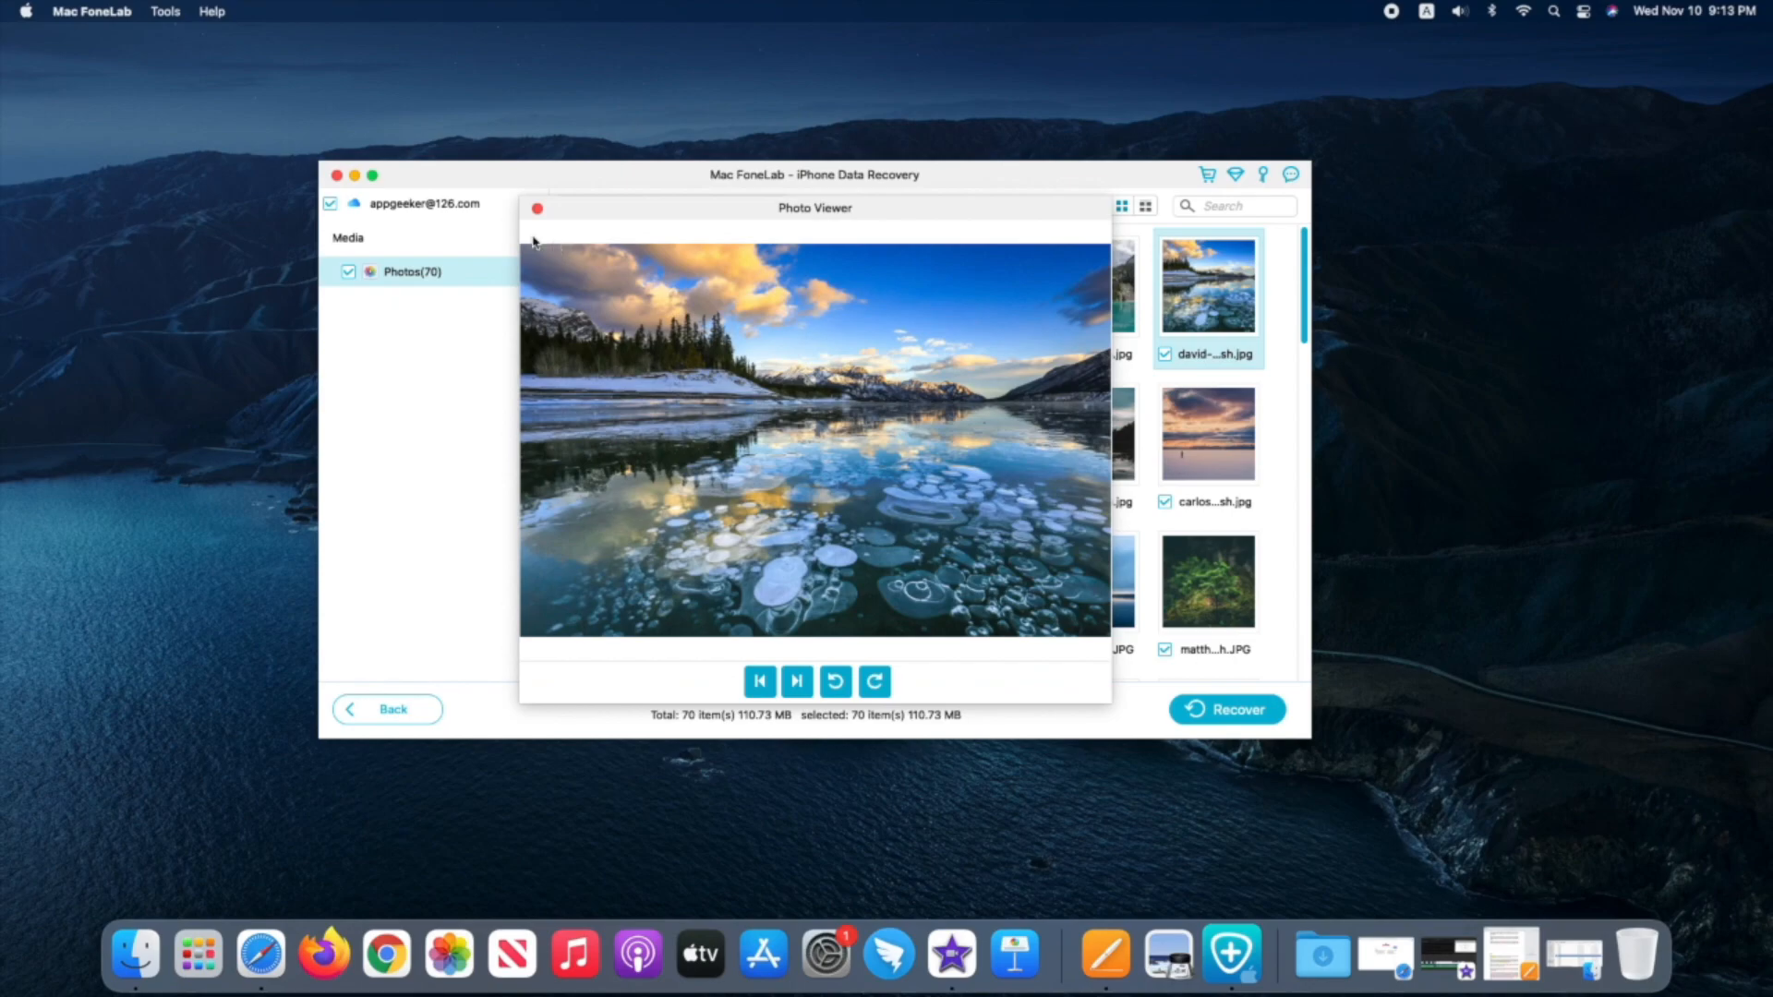
pyautogui.click(539, 210)
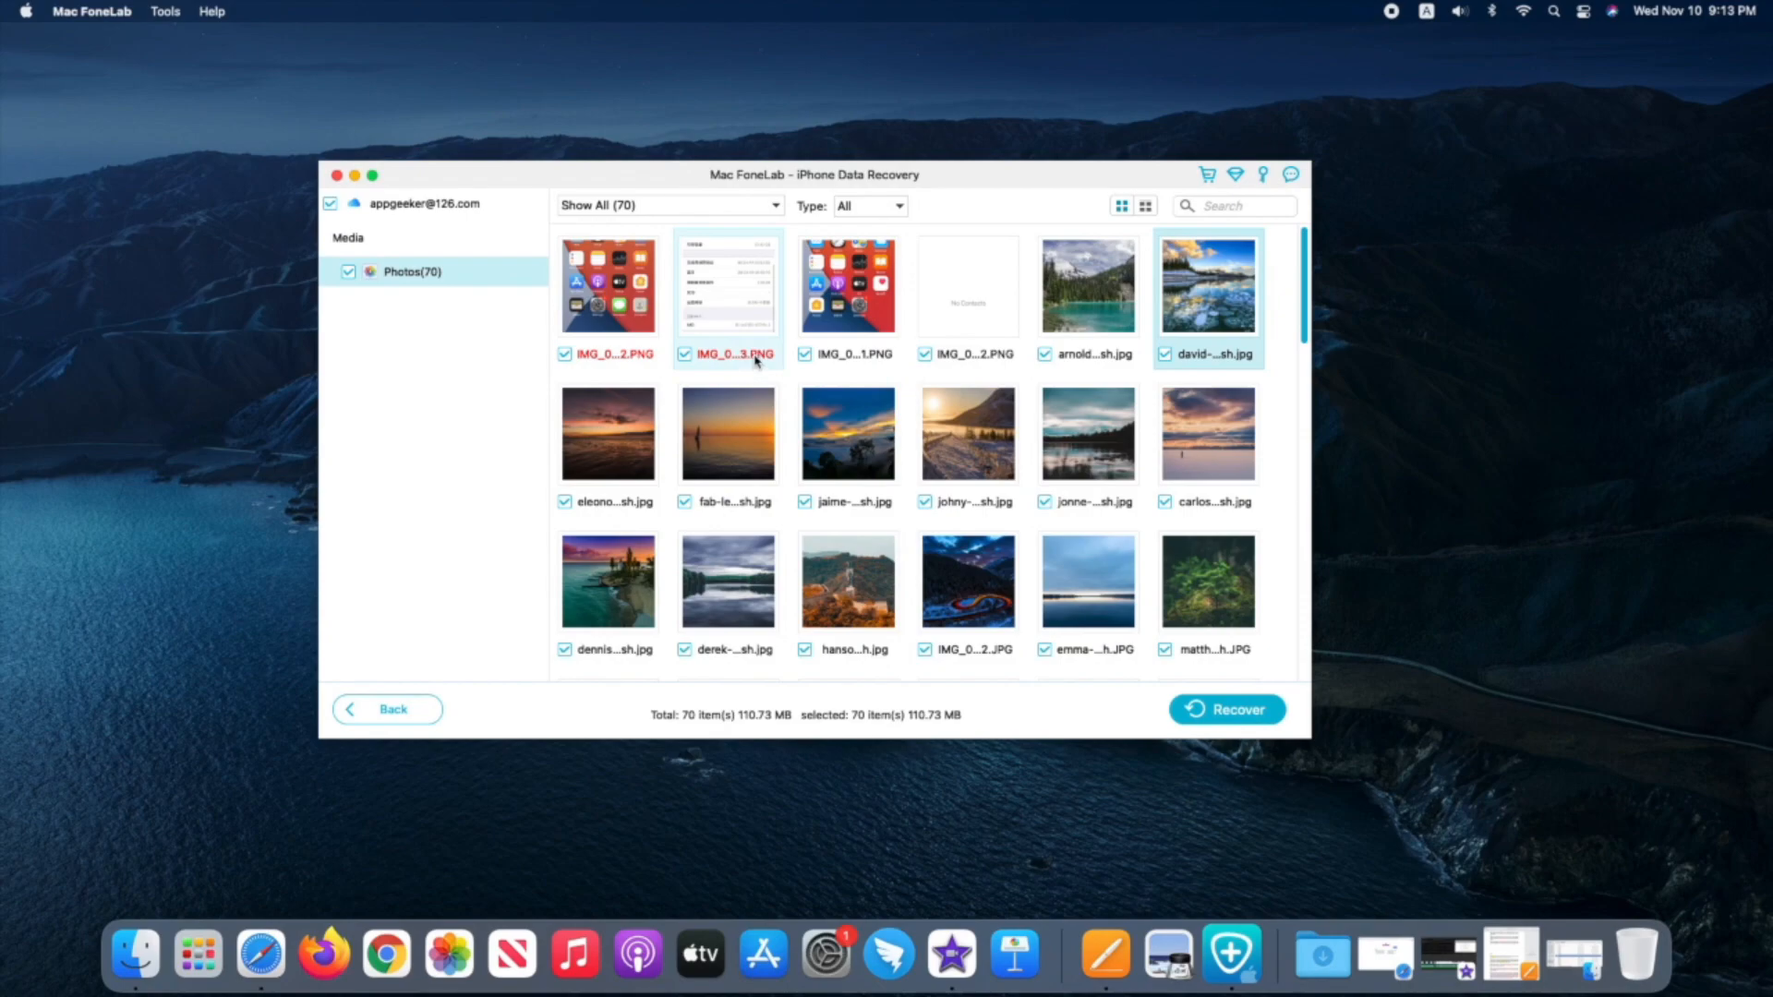
# - Deselect all 70 photos and tick the two deleted screenshots plus the other wanted photos
pyautogui.click(776, 206)
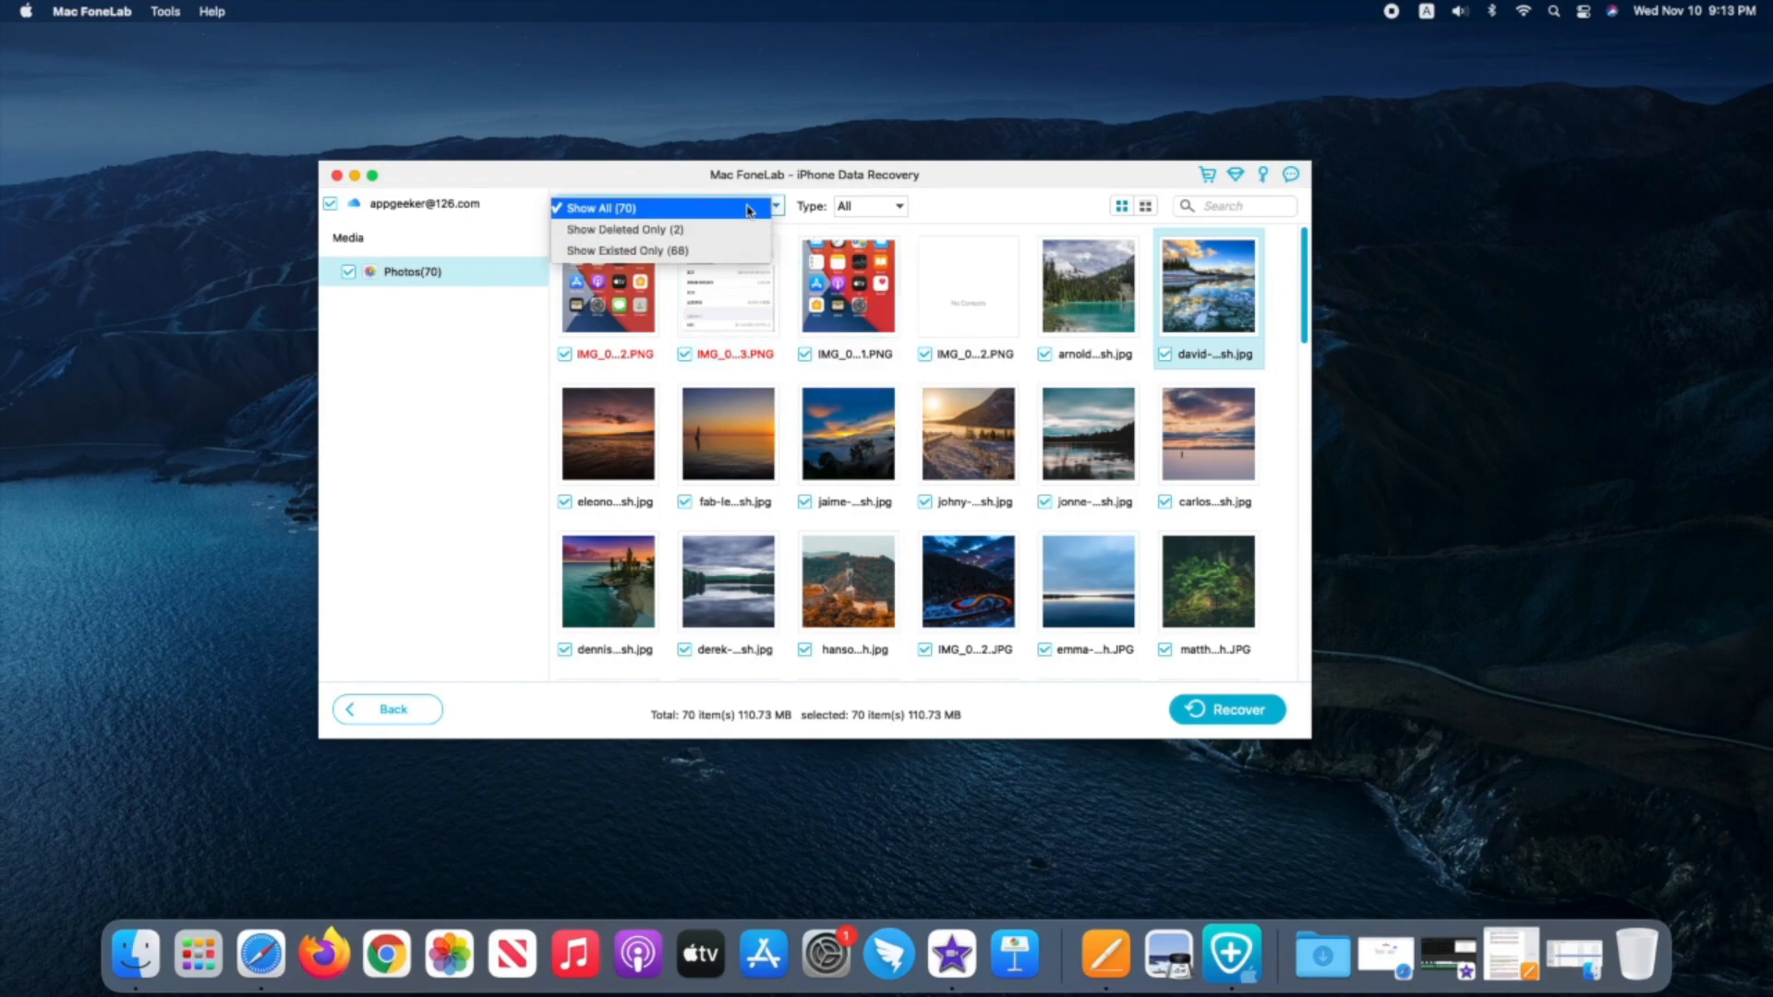
pyautogui.click(665, 229)
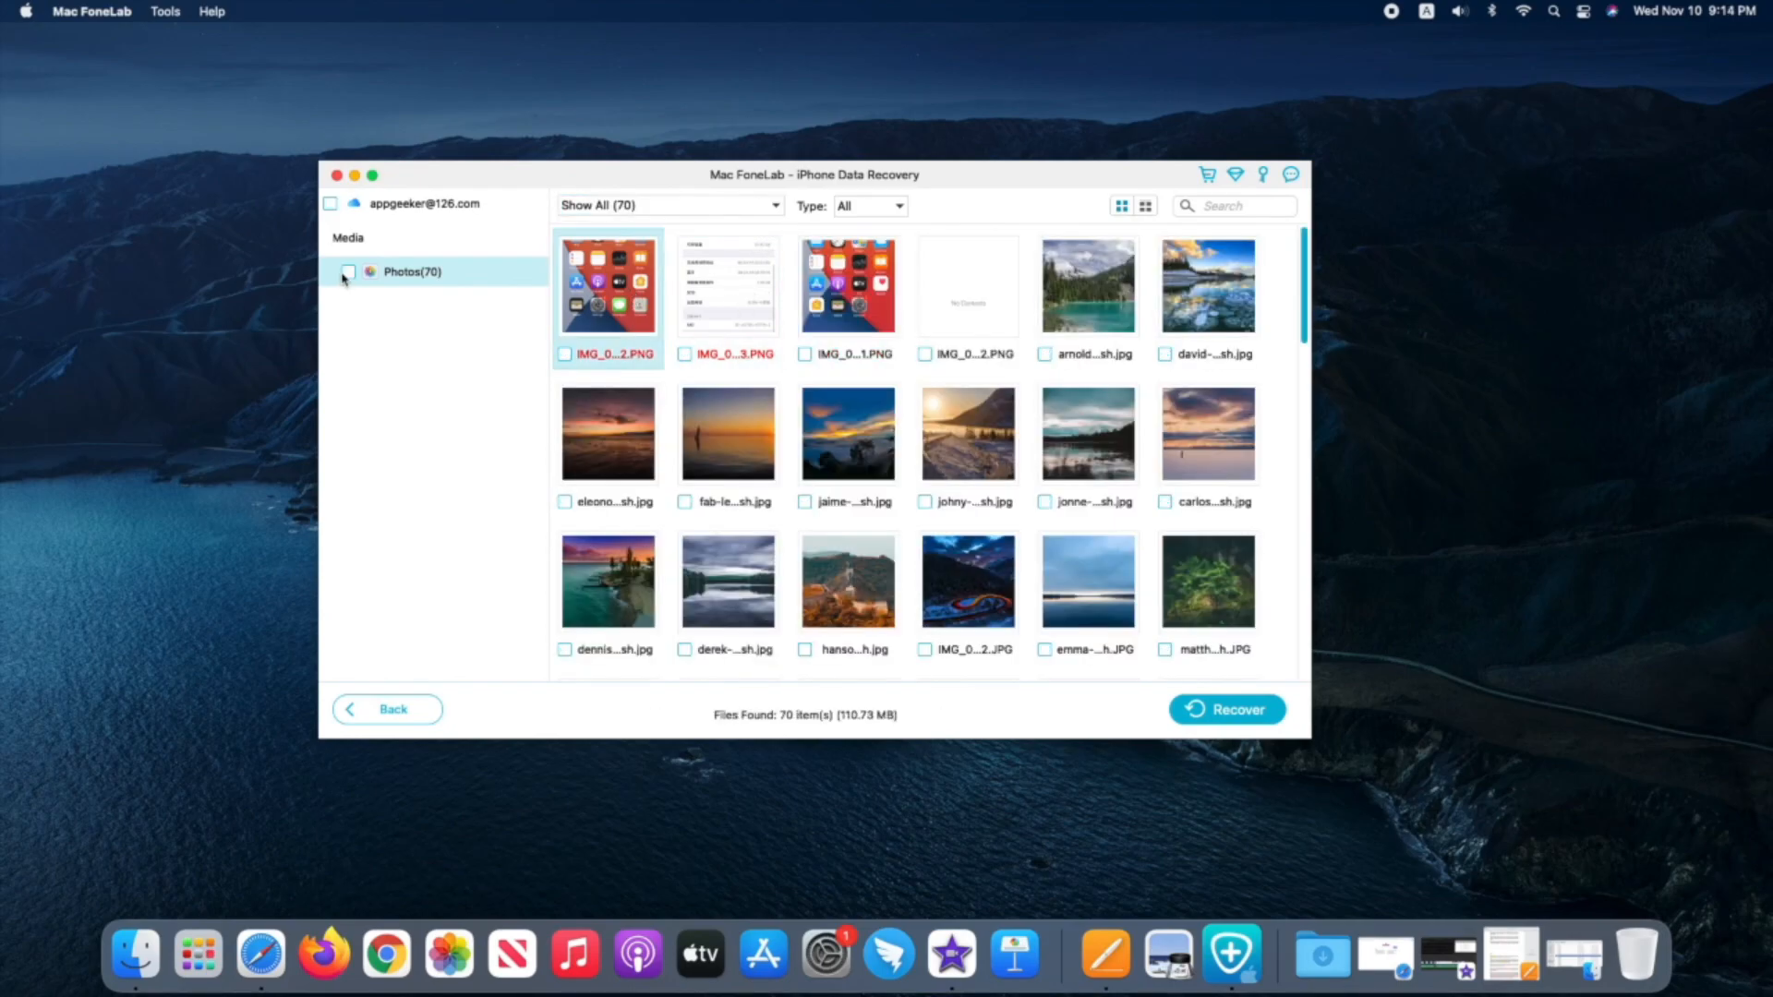
pyautogui.click(565, 357)
pyautogui.click(685, 356)
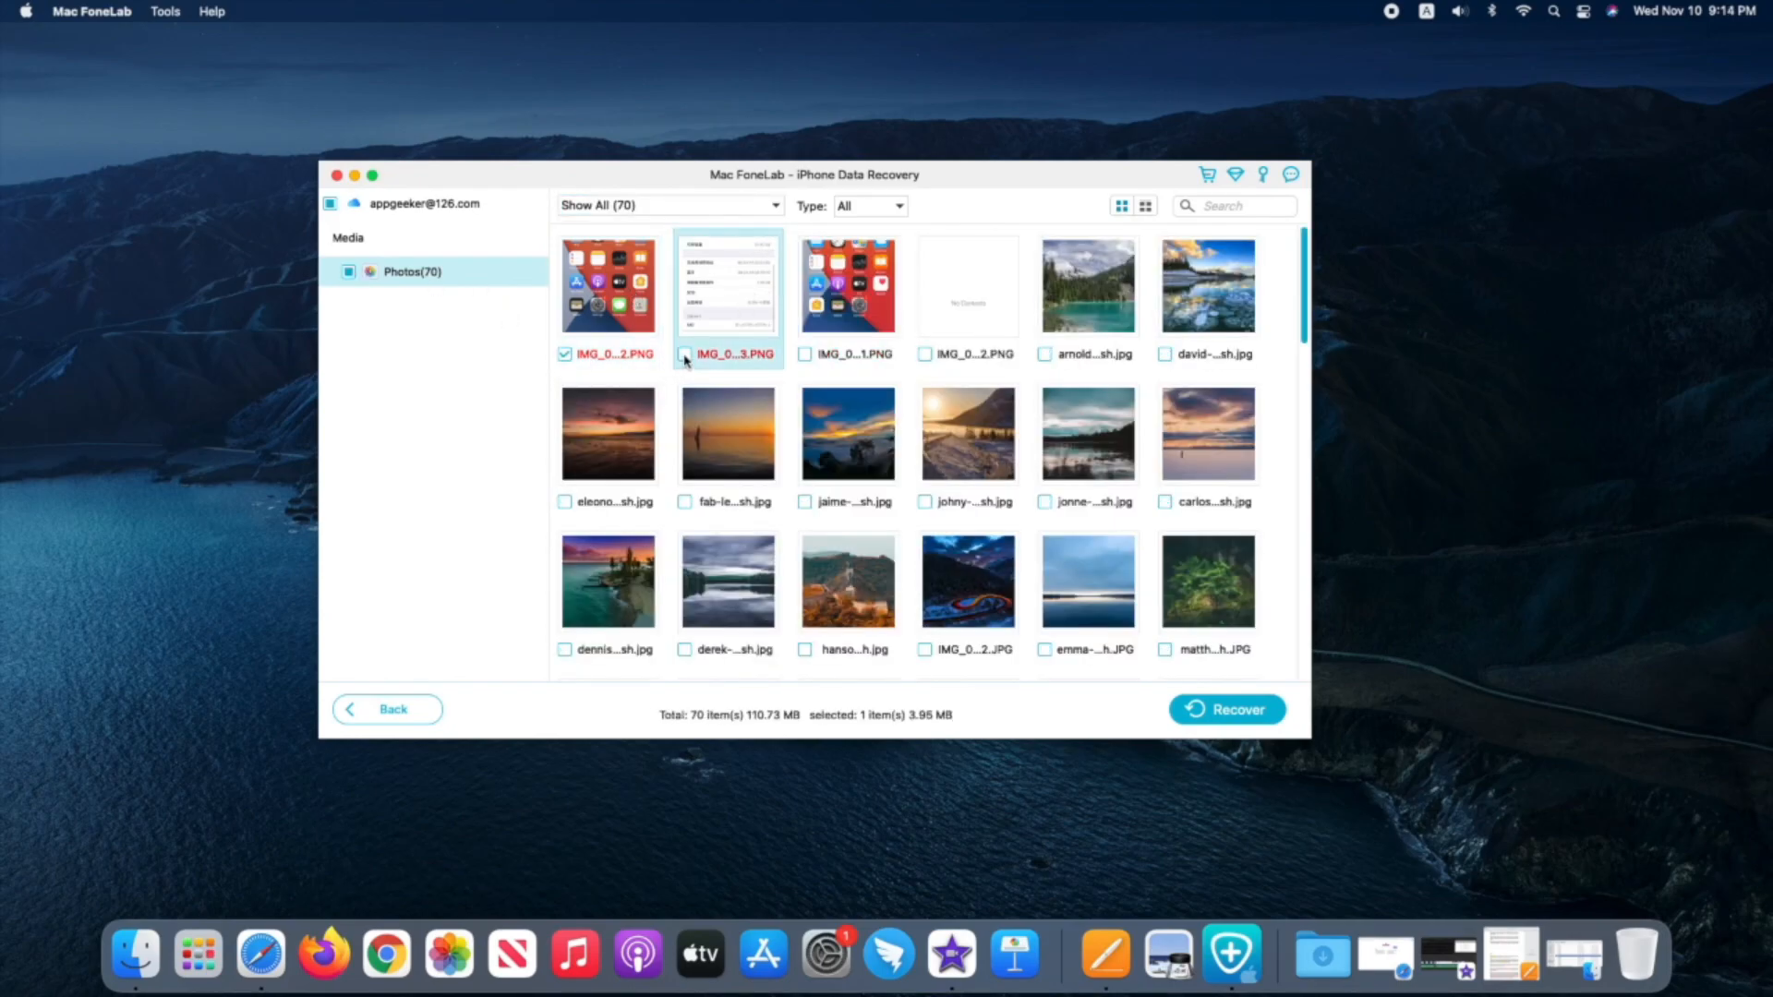
pyautogui.click(925, 355)
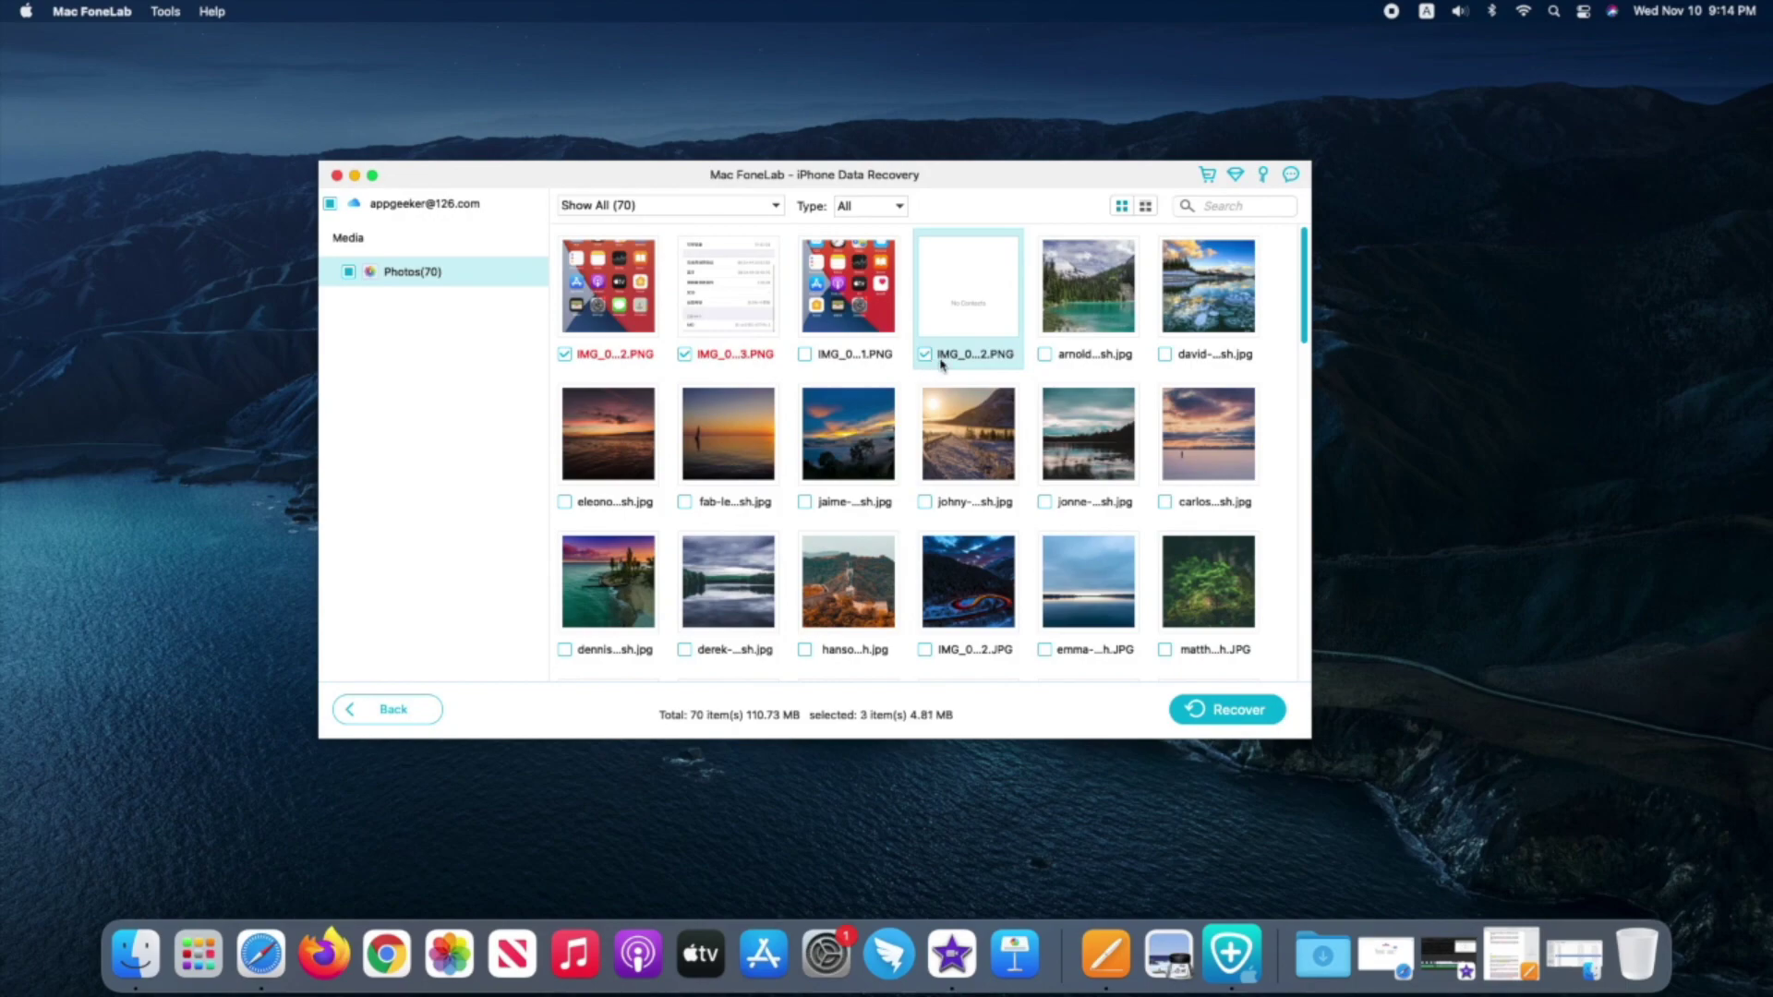
pyautogui.click(1044, 355)
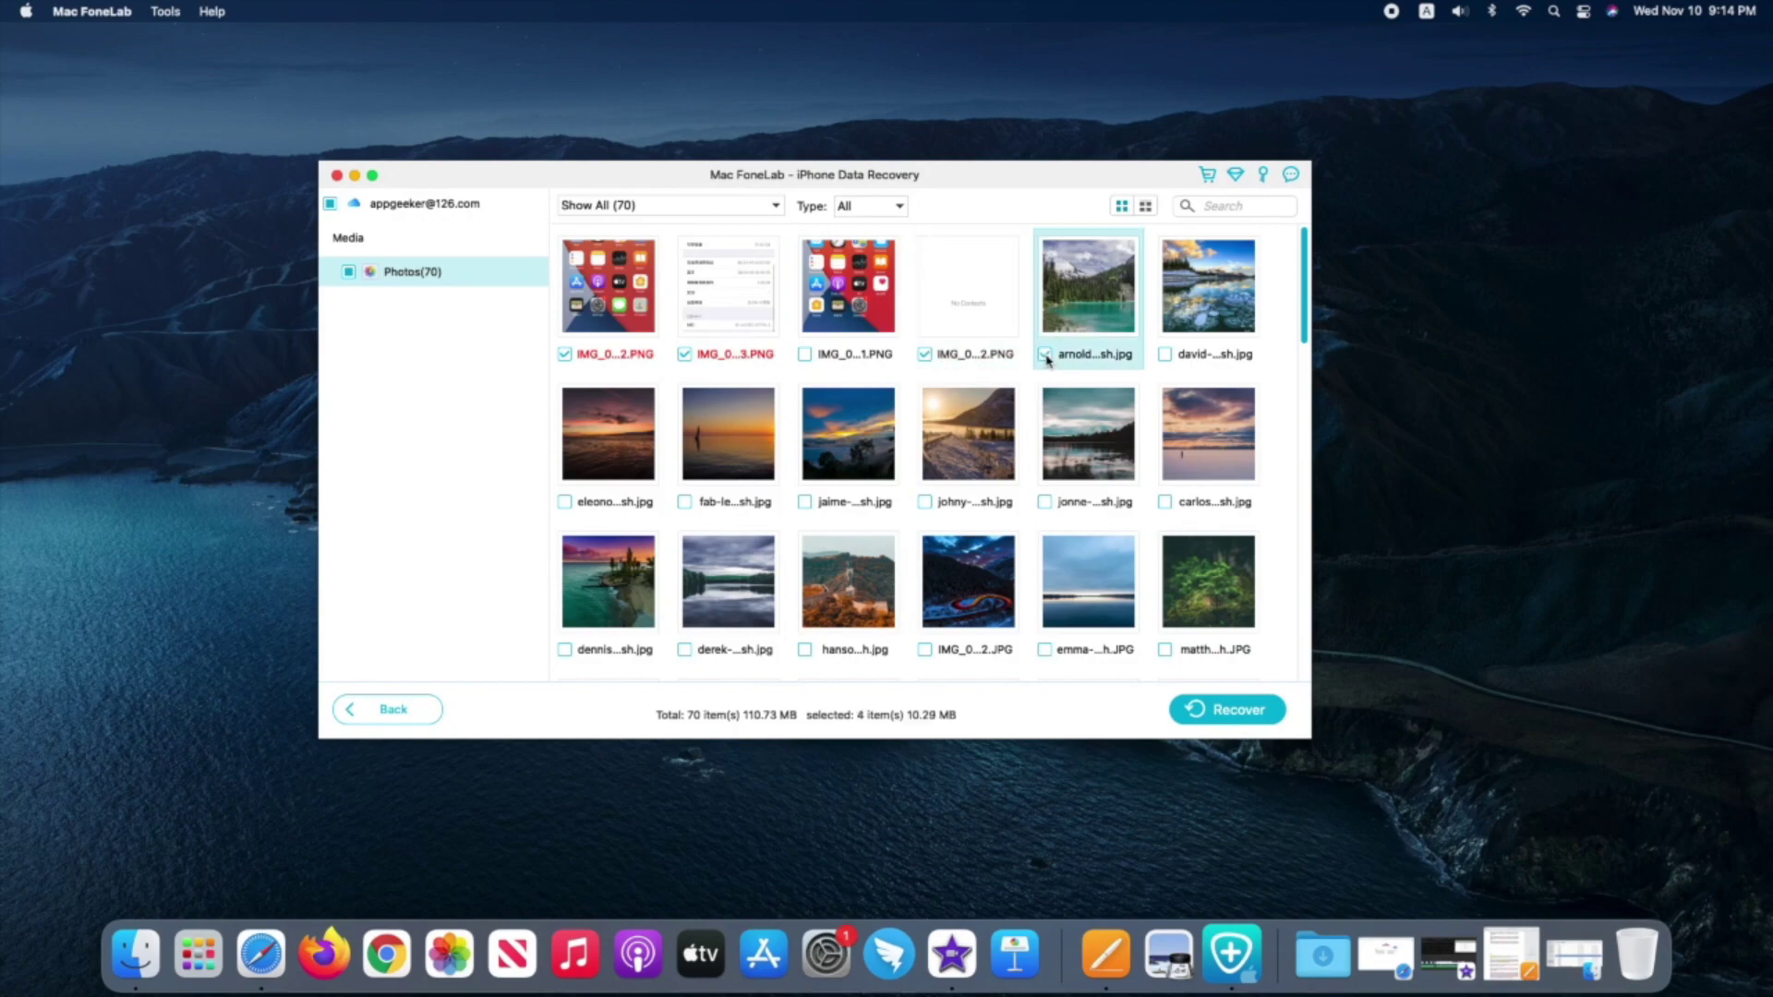
pyautogui.click(565, 503)
pyautogui.click(1045, 503)
# - Recover the eight selected photos to the Desktop output folder
pyautogui.click(1227, 709)
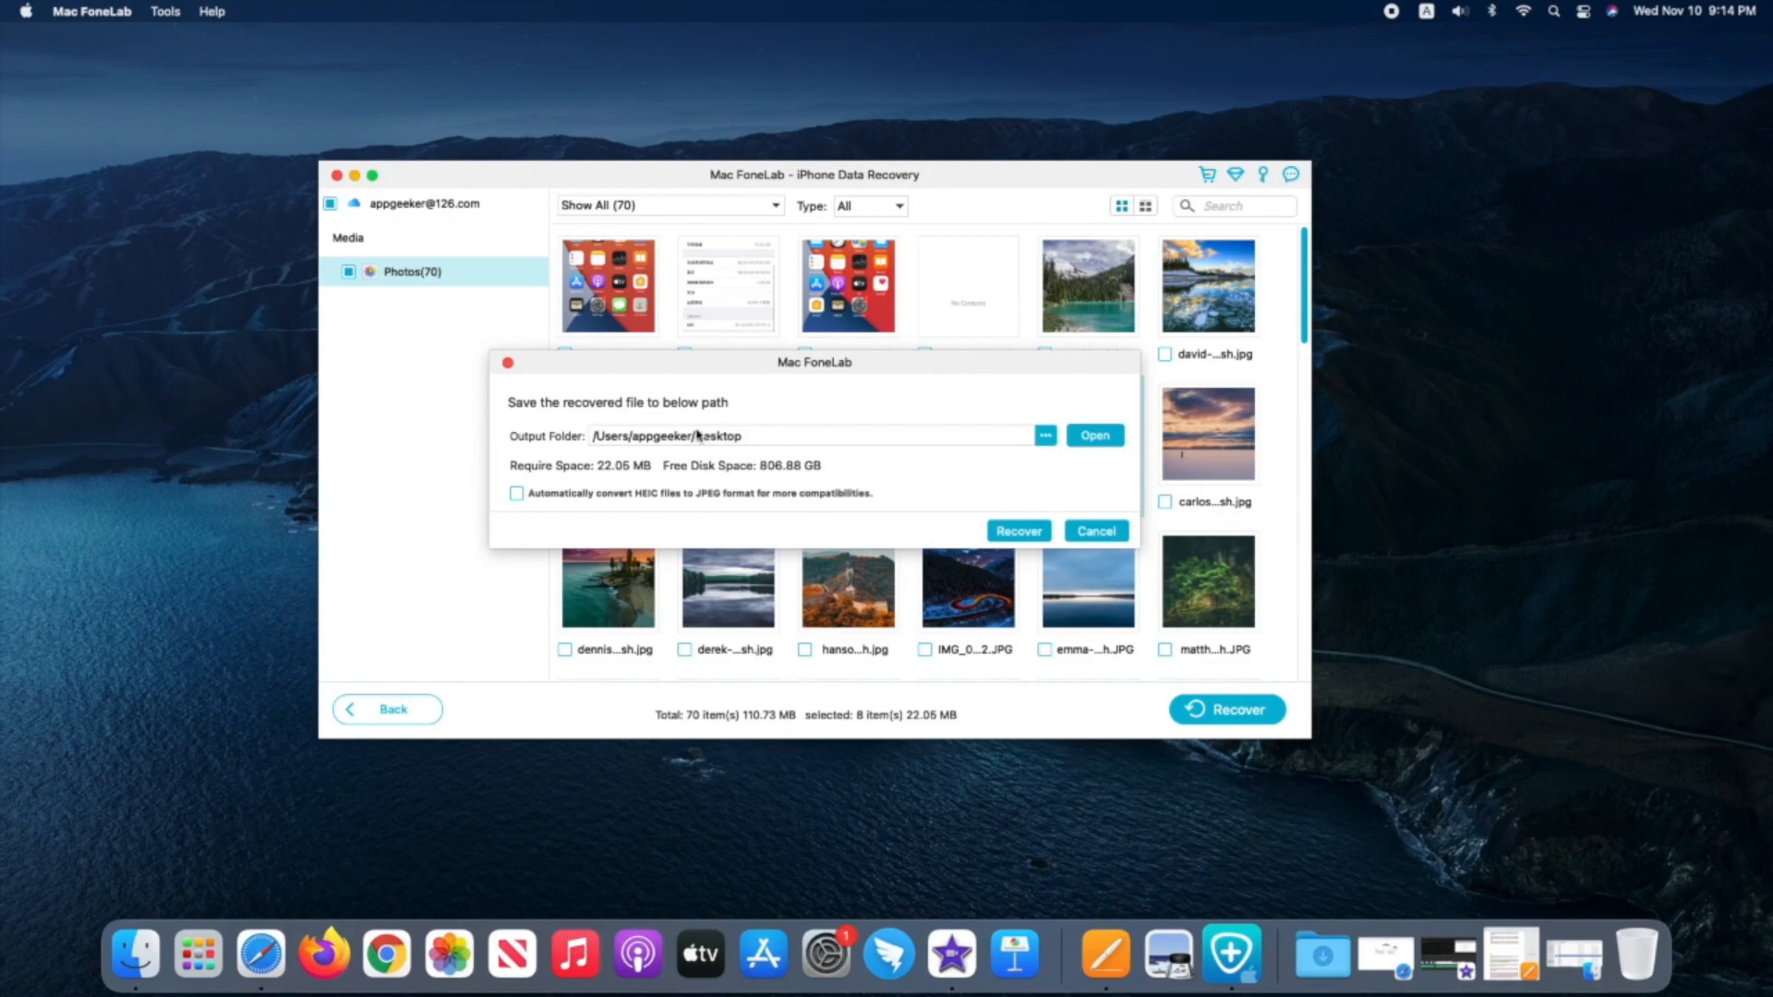
pyautogui.click(1017, 533)
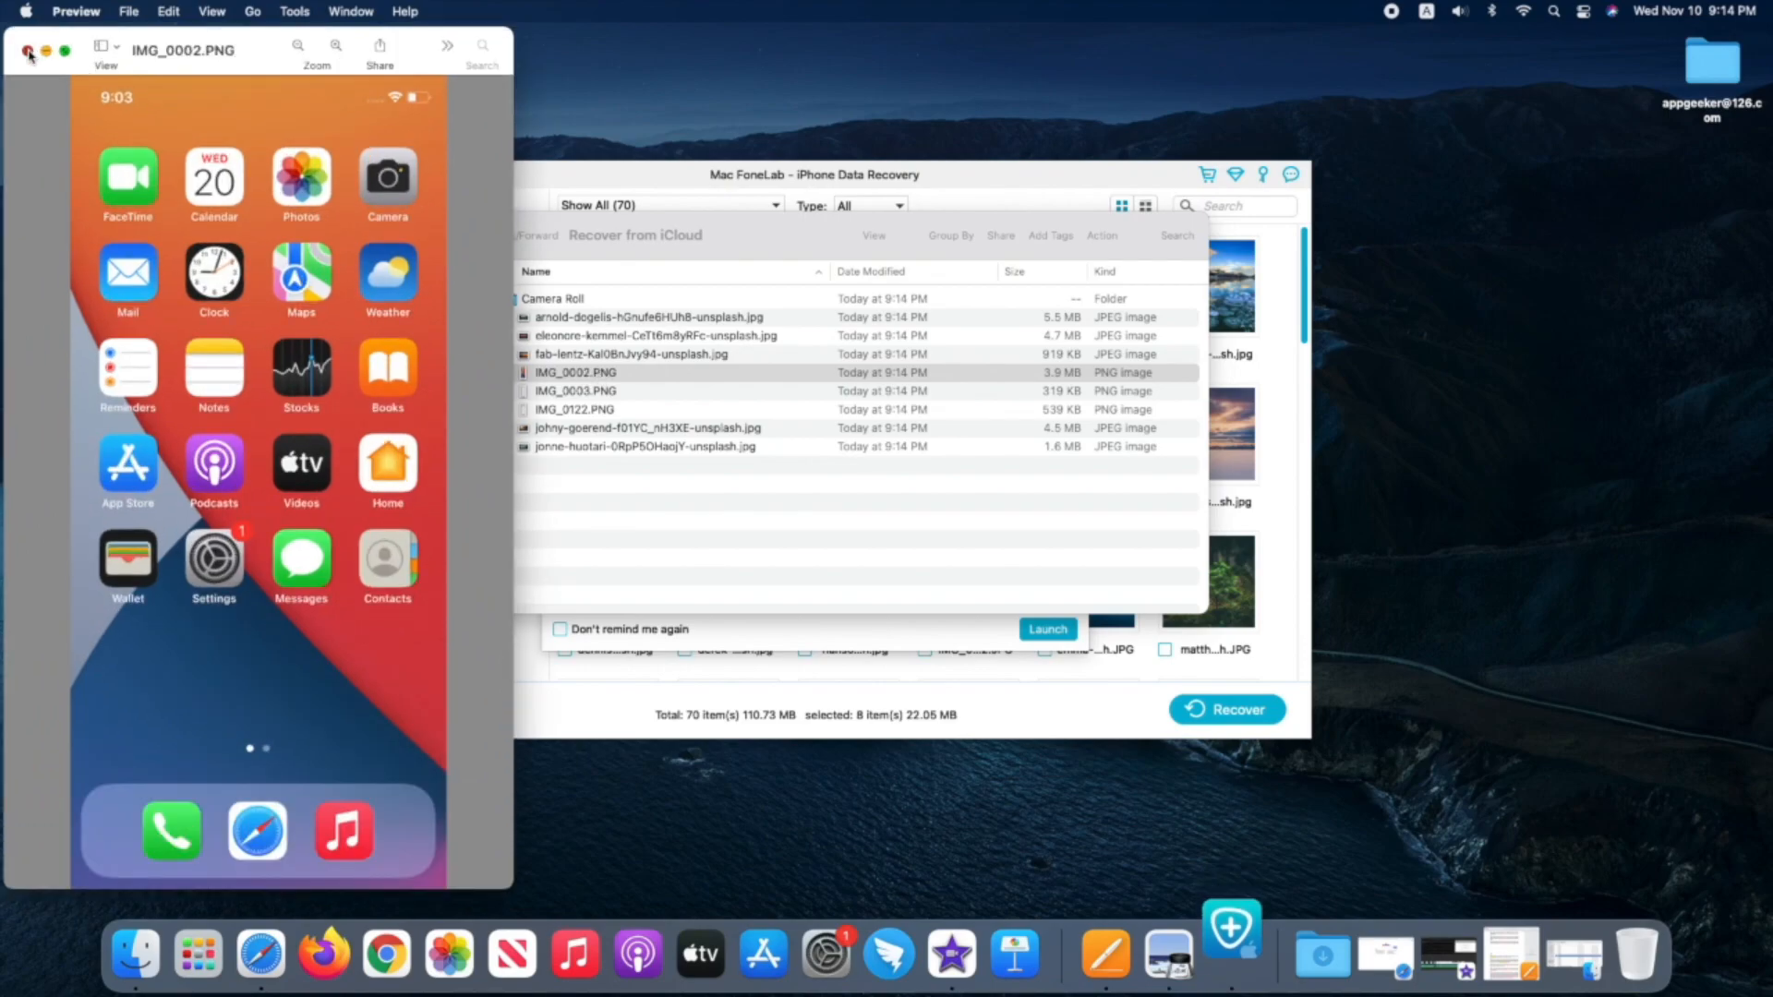
# - View the recovered mountain lake and snowy road photos in Preview, closing each window
pyautogui.click(28, 51)
pyautogui.doubleClick(601, 318)
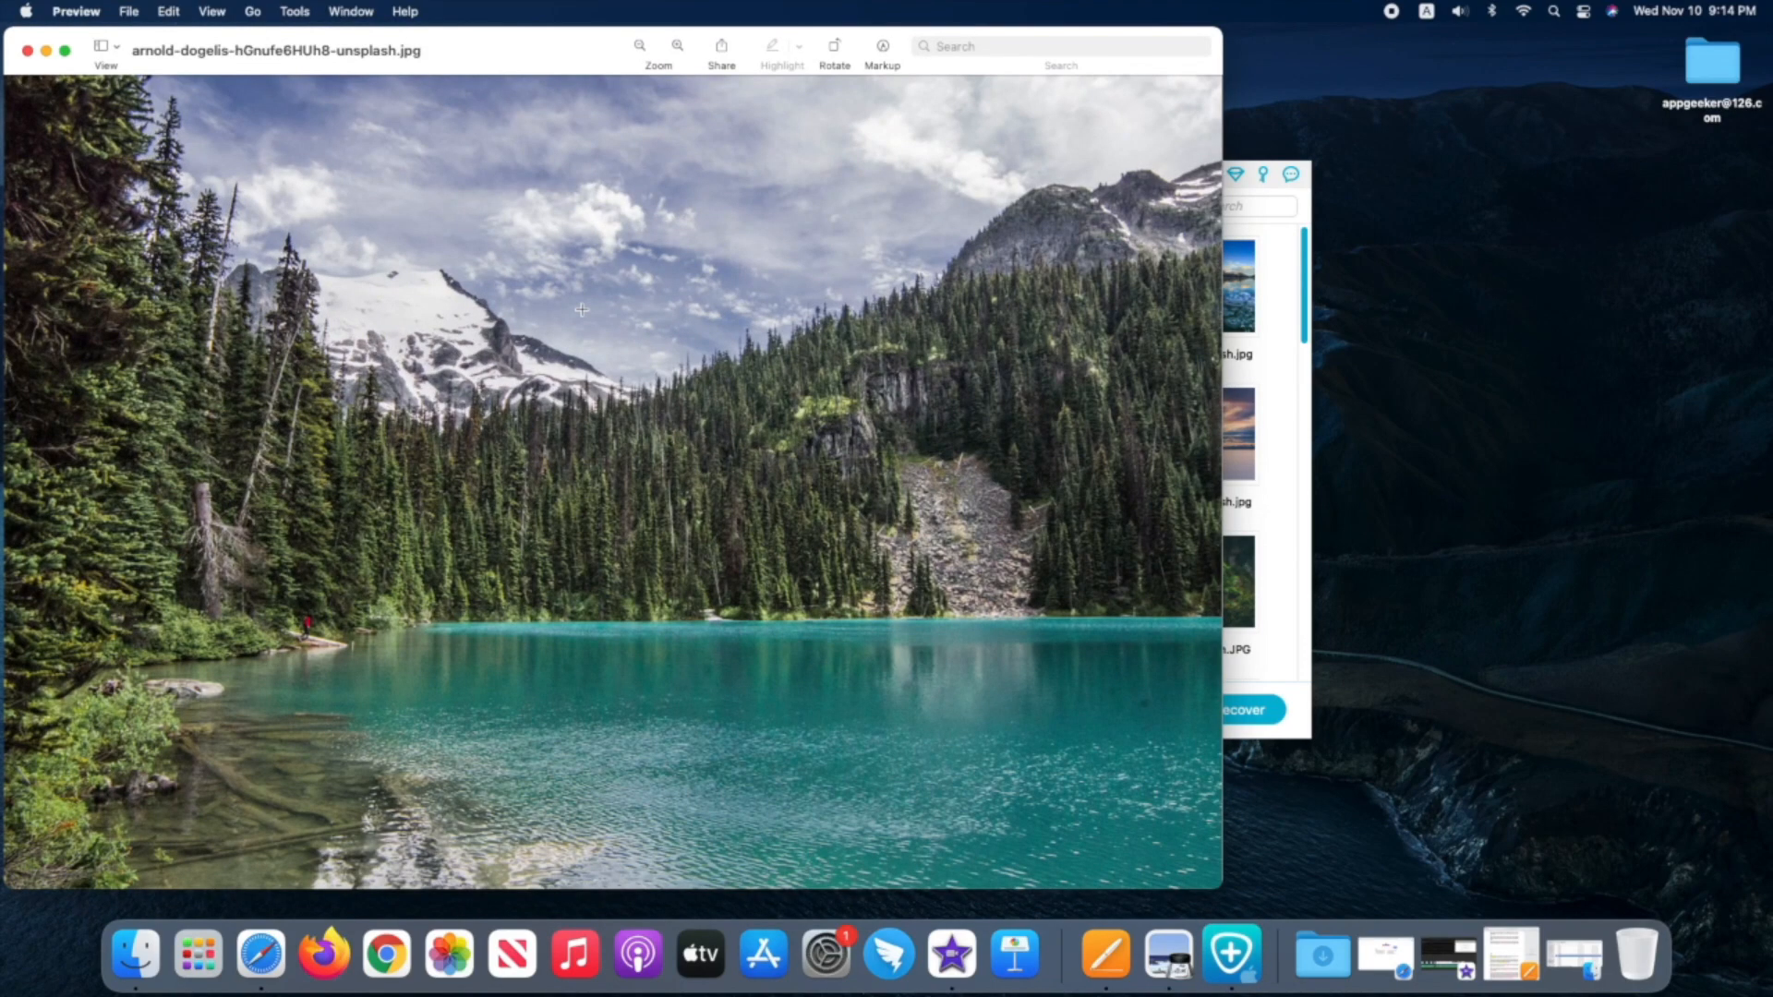
pyautogui.click(28, 51)
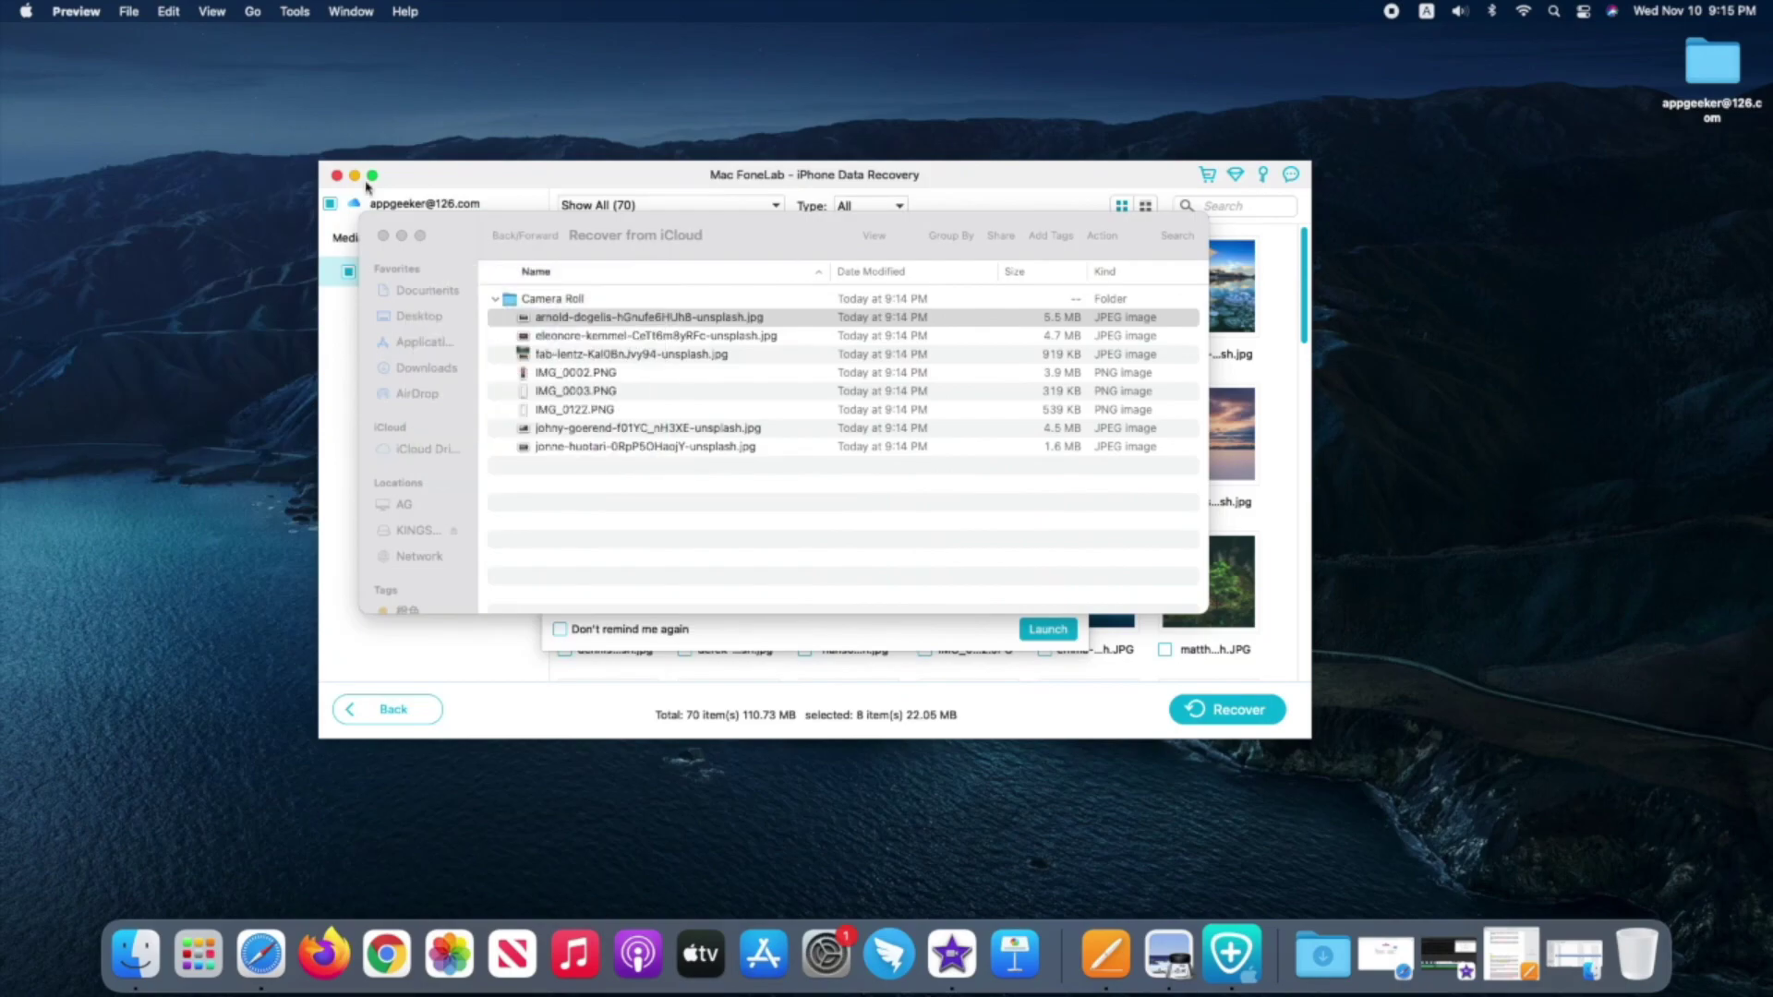
pyautogui.doubleClick(576, 430)
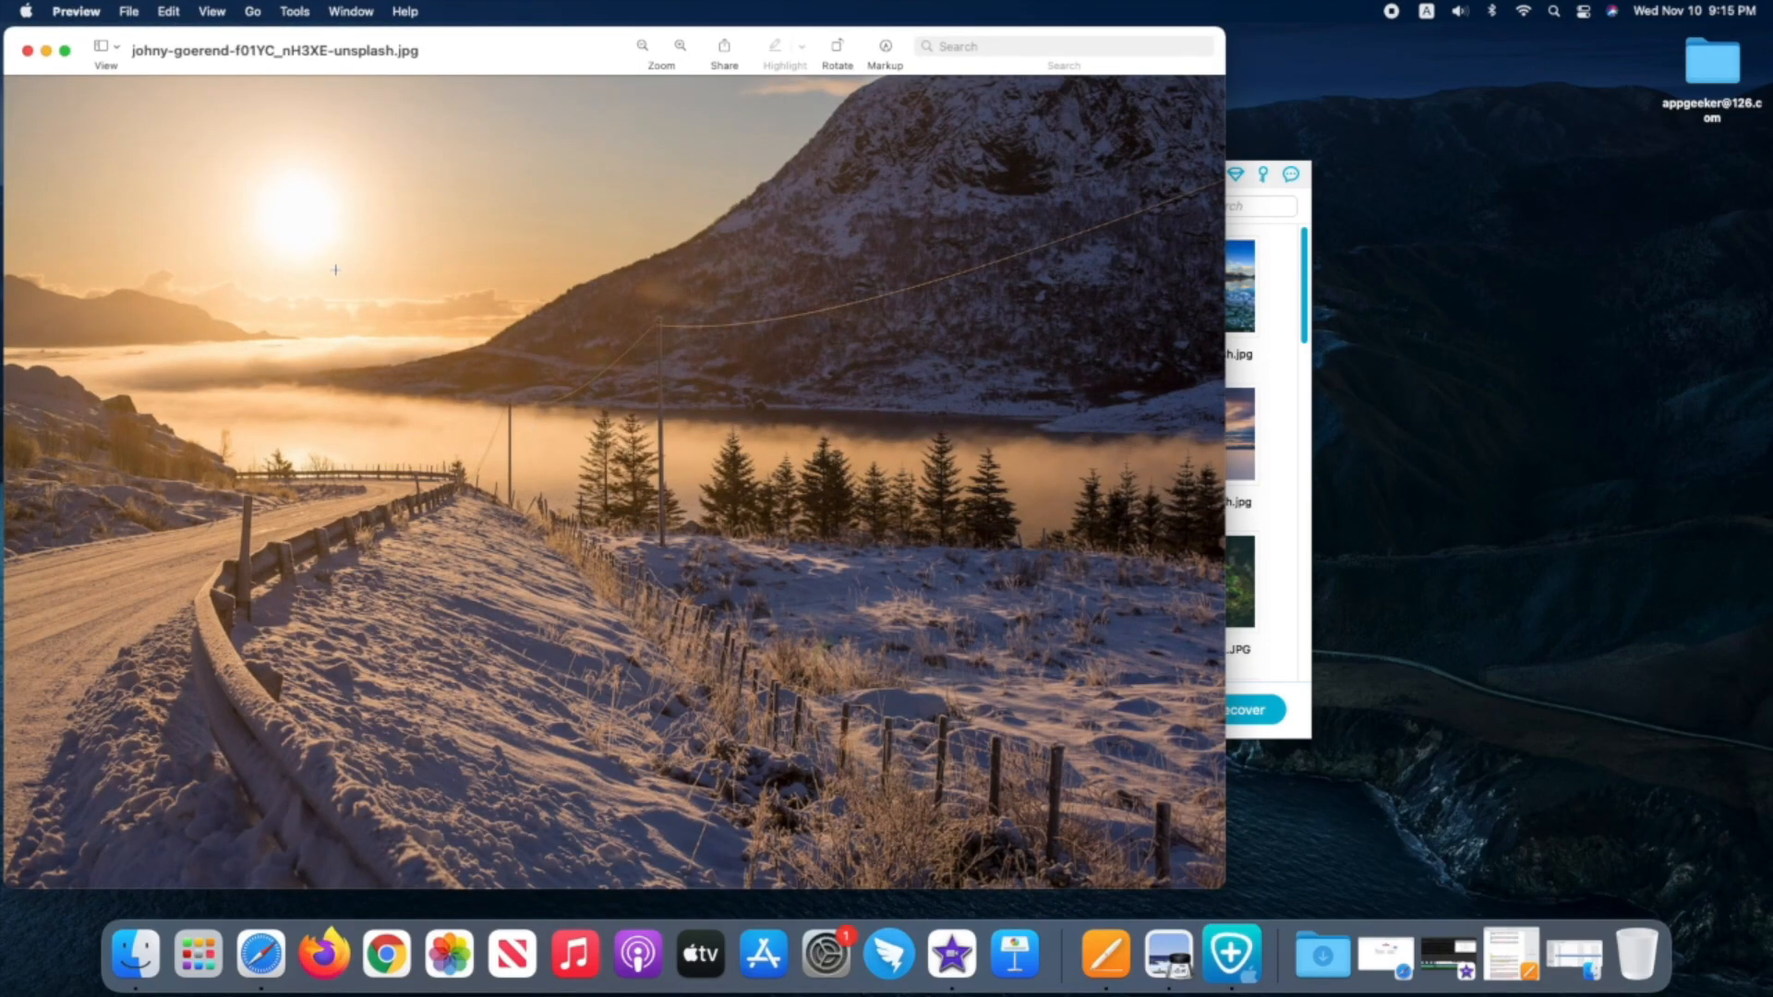
pyautogui.click(29, 52)
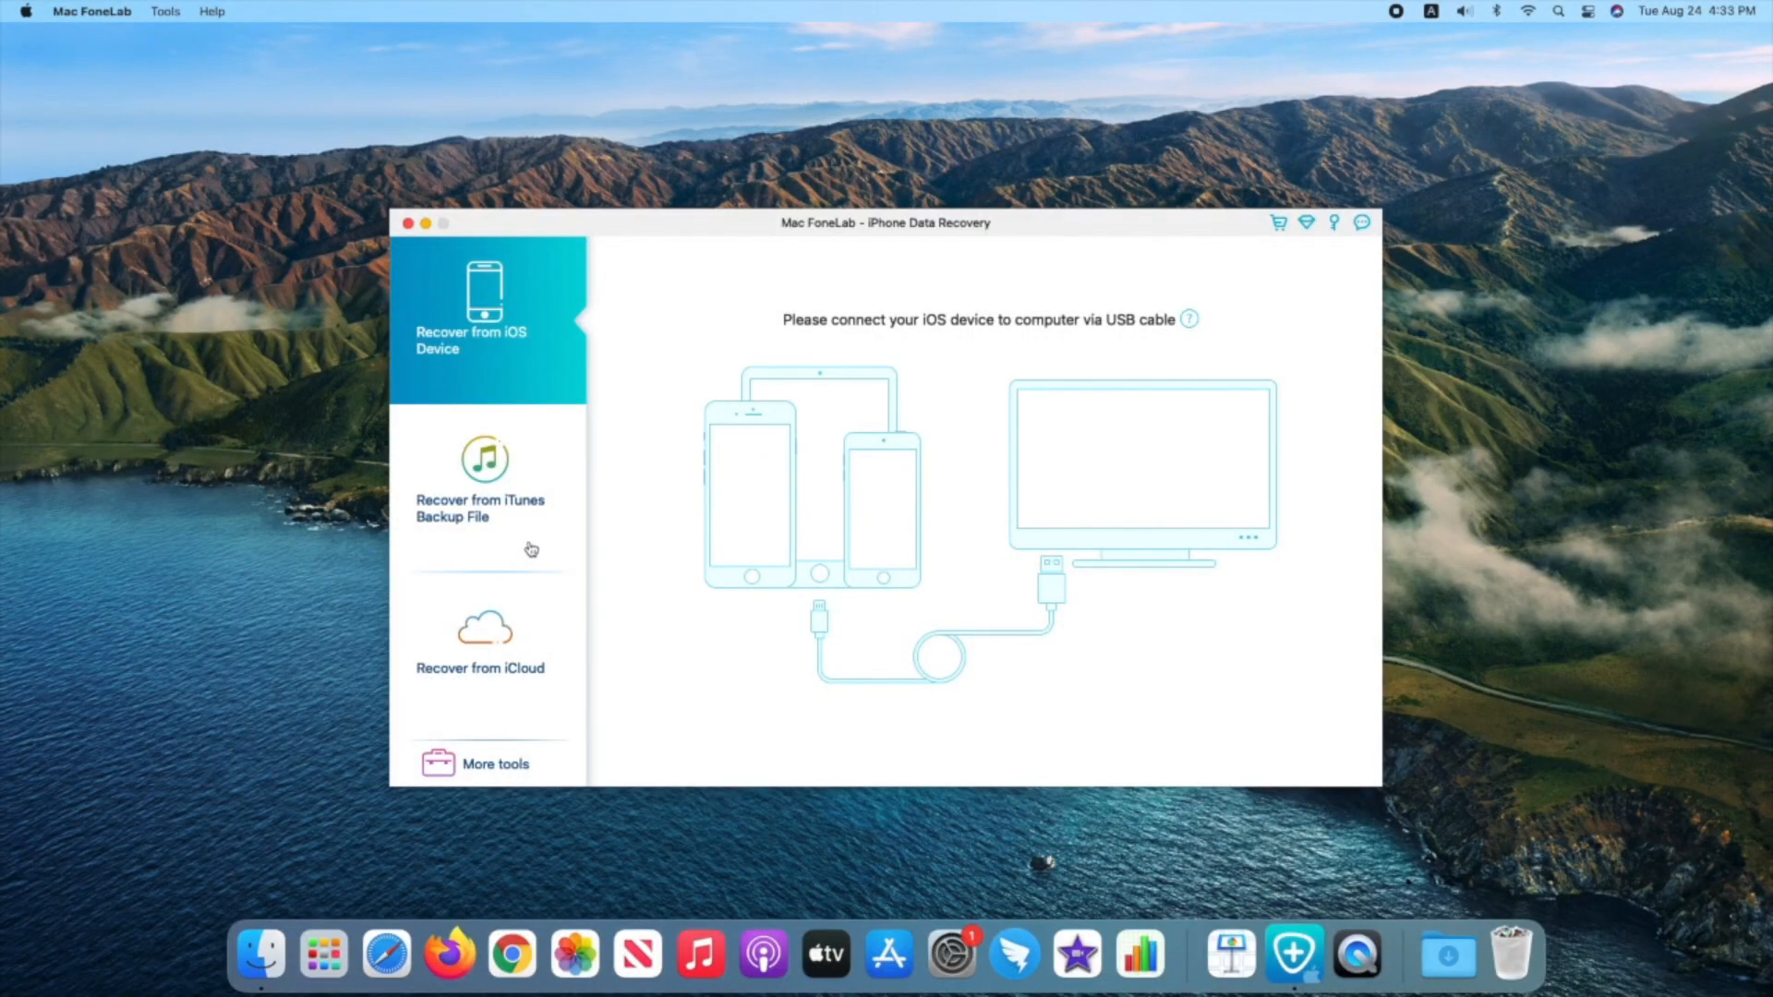
# - Select the iPhone.1(iPhone 6s) iTunes backup row and start scanning it
pyautogui.click(509, 511)
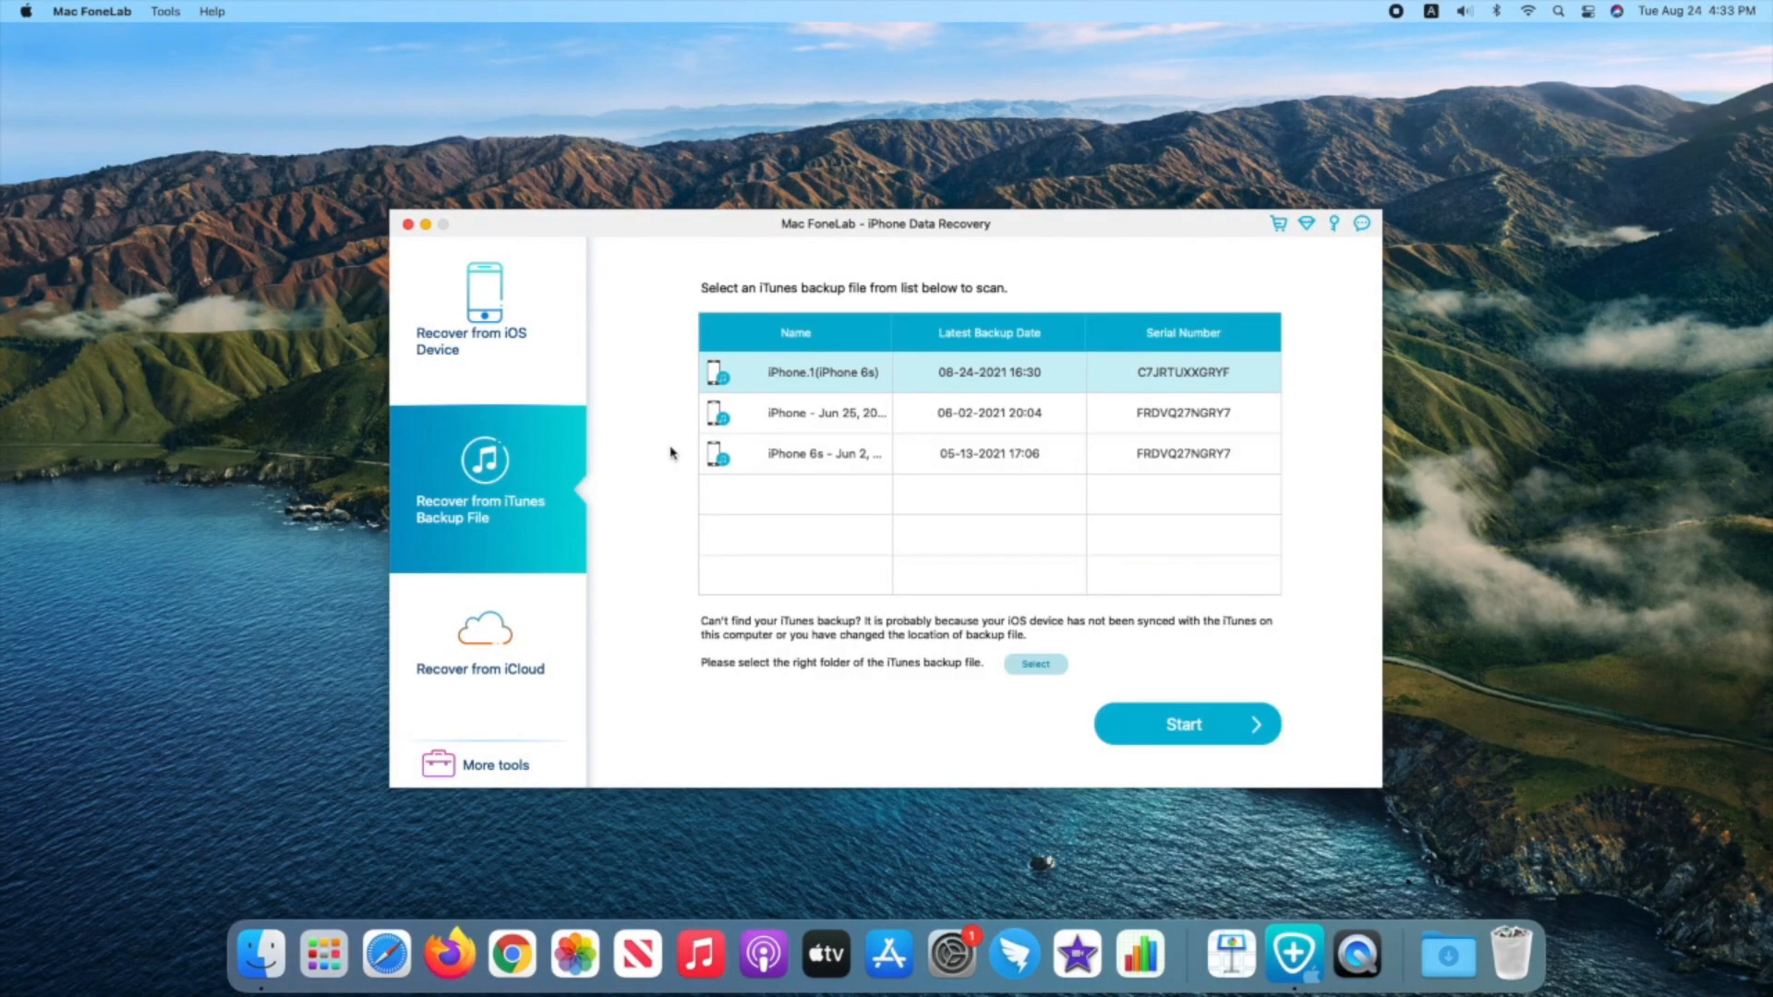
pyautogui.click(809, 416)
pyautogui.click(816, 457)
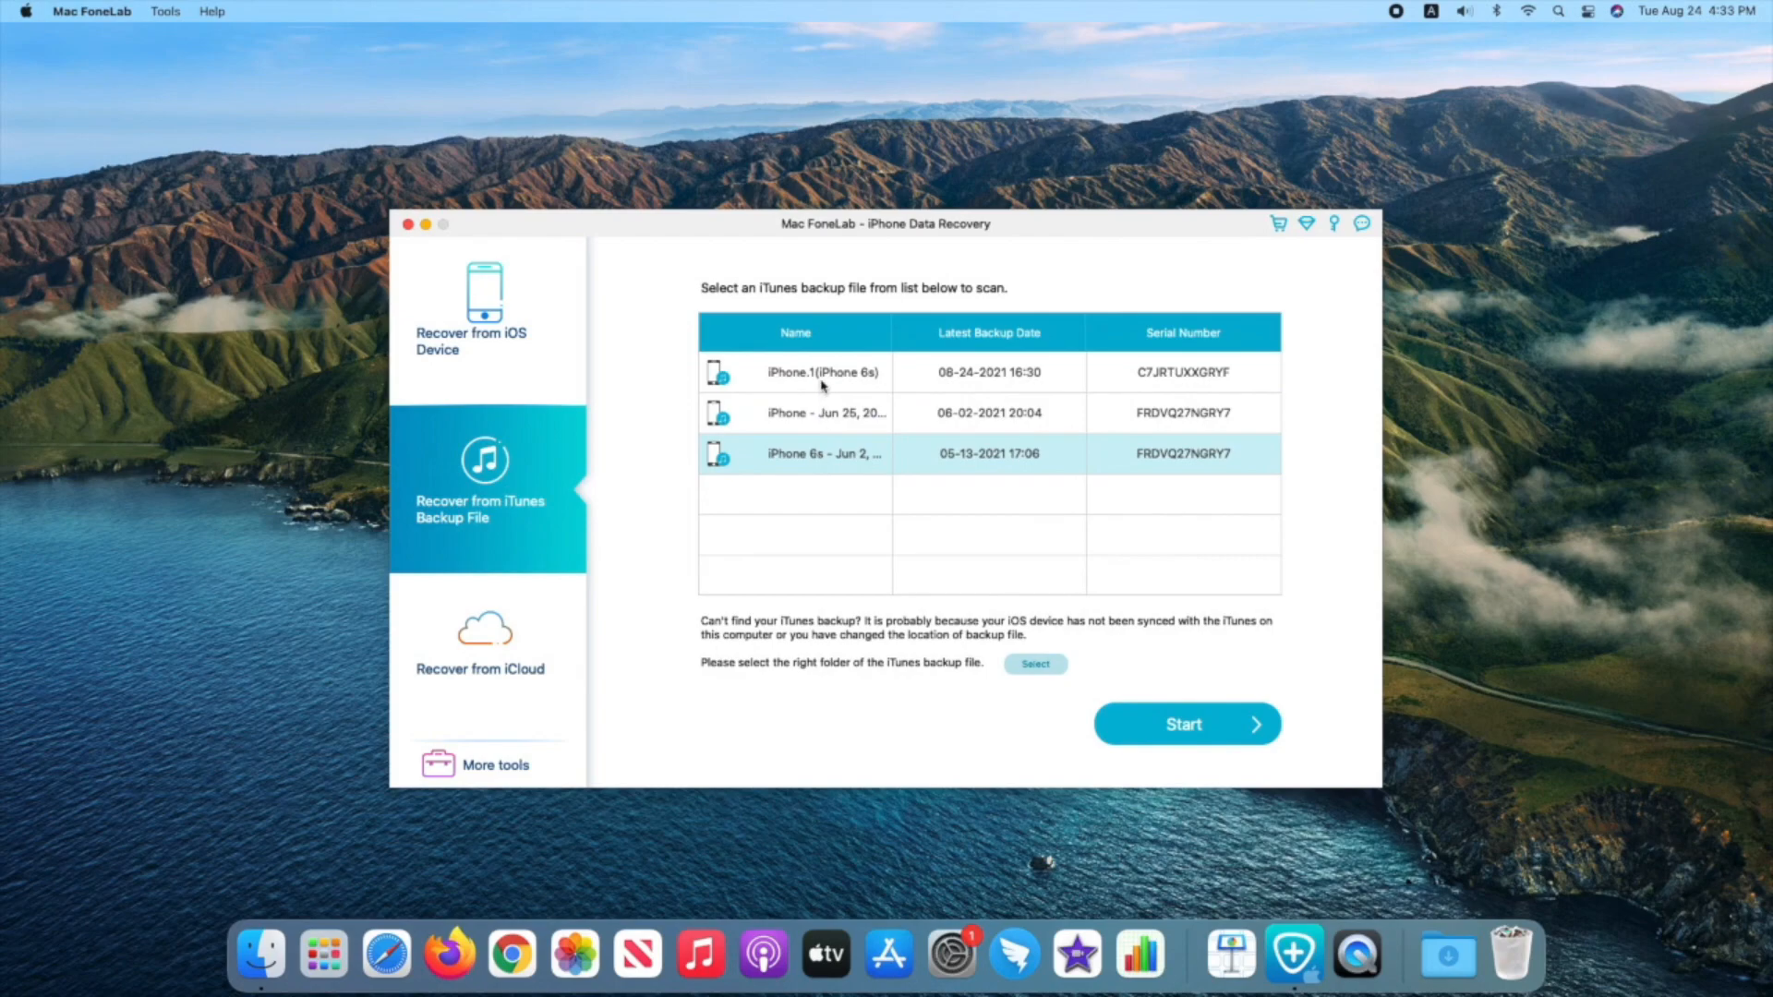
pyautogui.click(818, 377)
pyautogui.click(1205, 727)
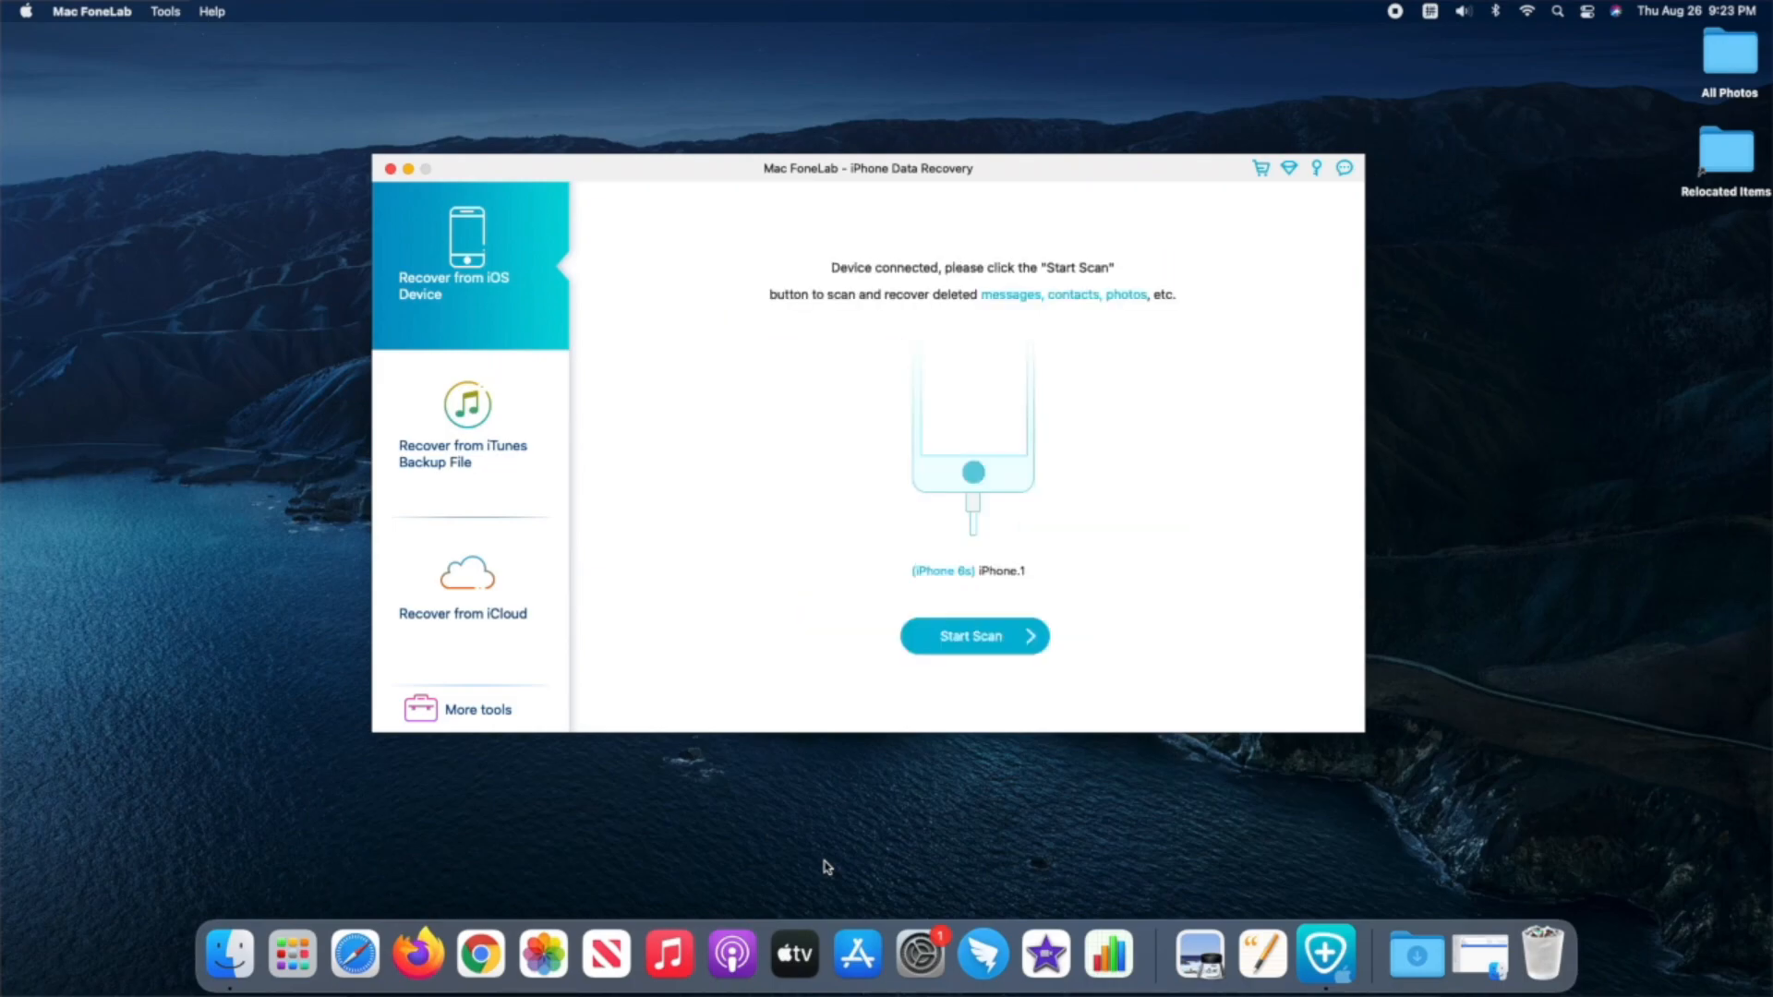
# - Scan the connected iPhone and begin recovering the two checked Camera Roll items
pyautogui.click(1013, 640)
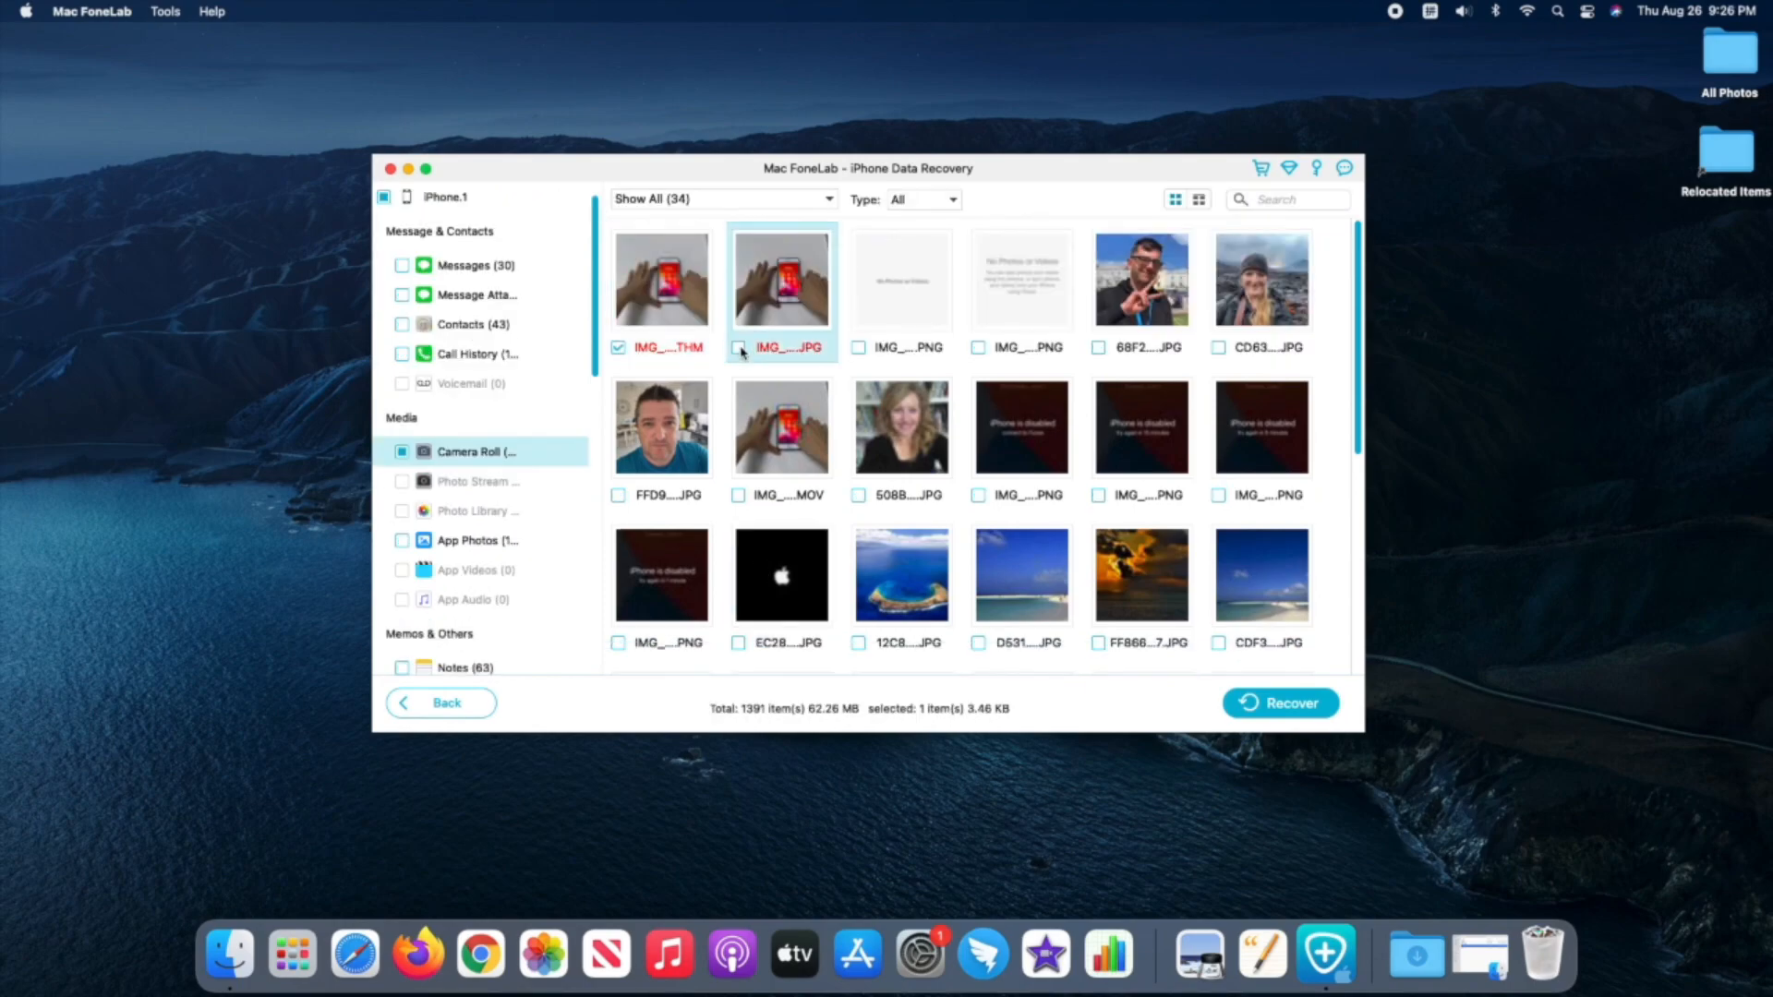
pyautogui.click(1280, 704)
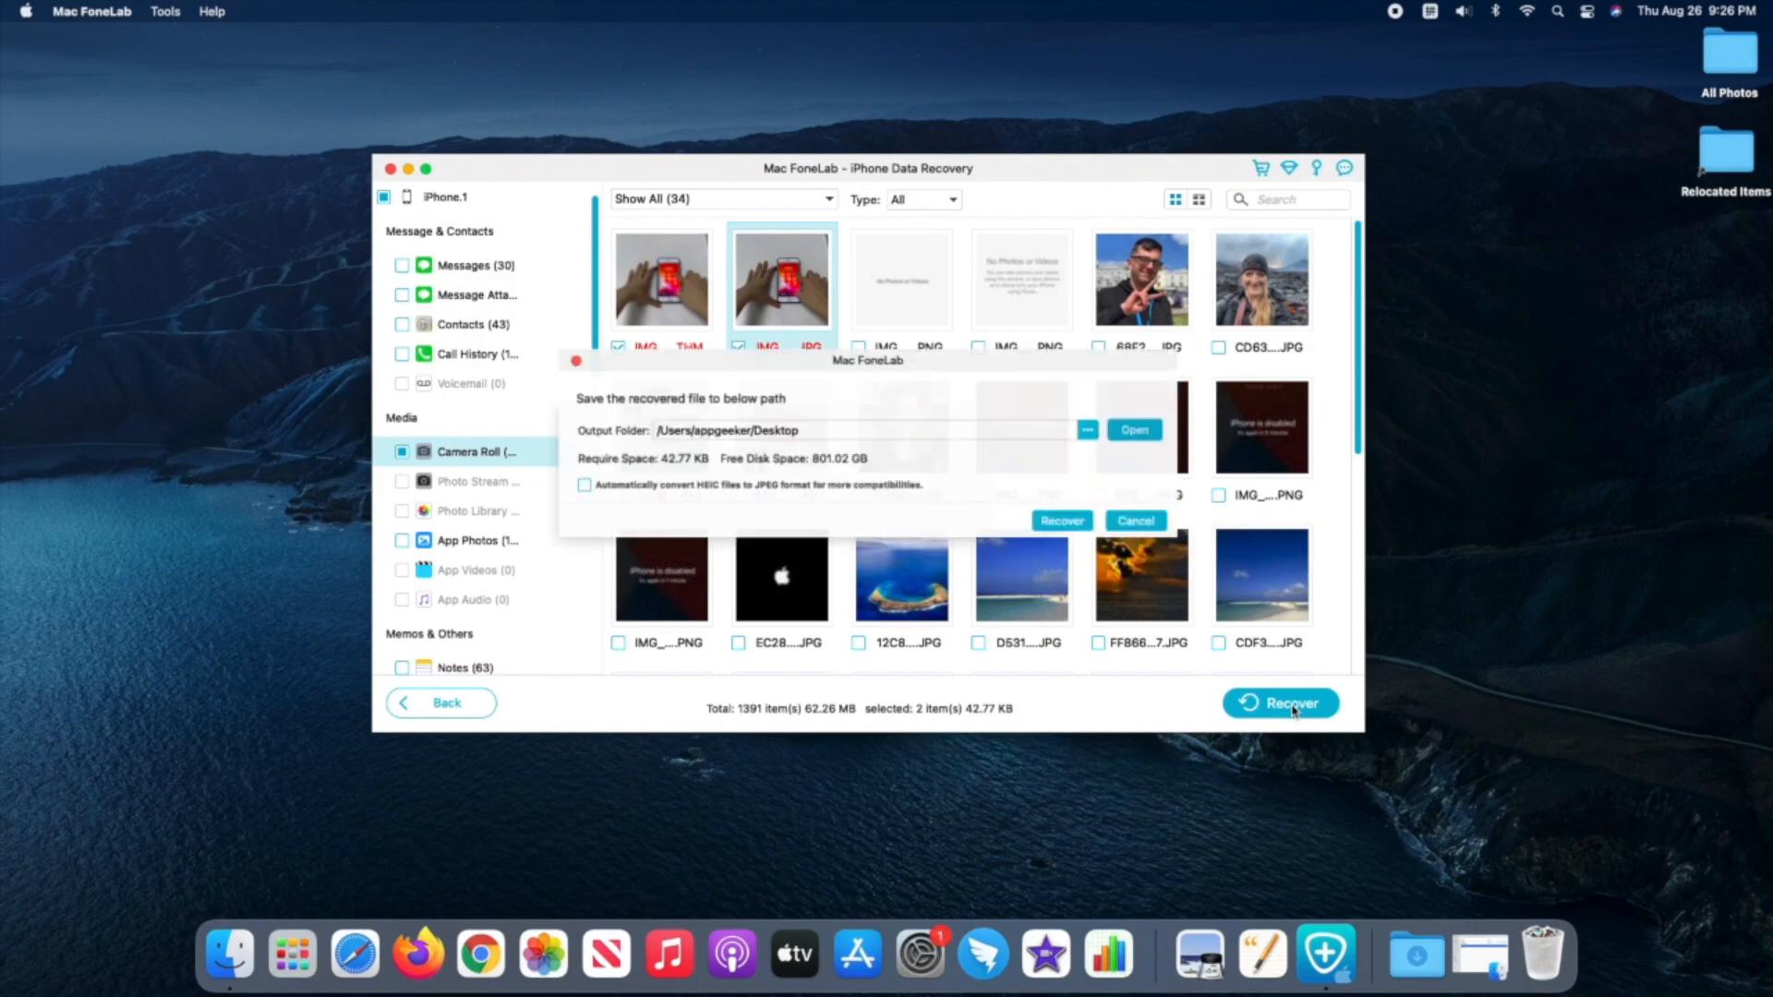